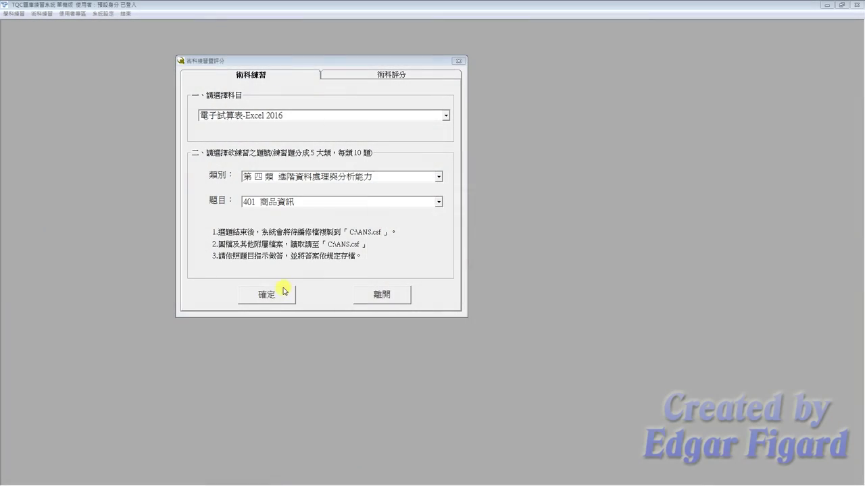
Step: Confirm practice task 401, then open EXD04.xlsx from the C:\ANS.csf\EX04 folder
{"action": "left_click", "coordinate": [284, 291]}
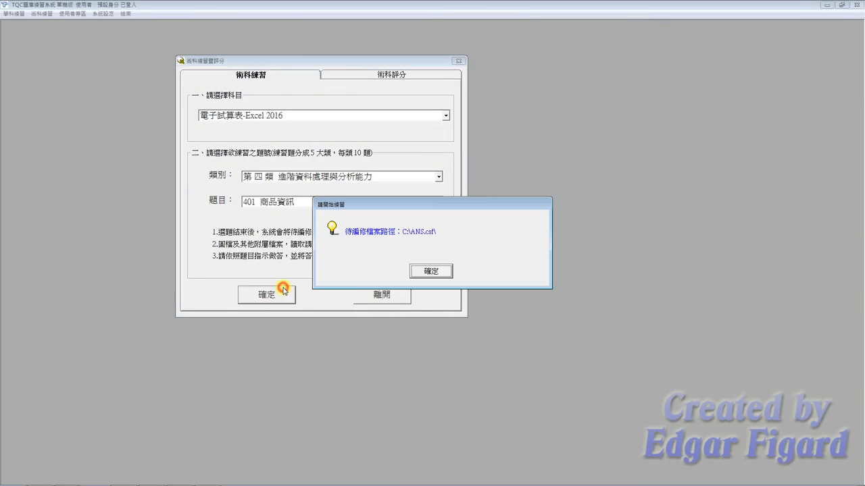
{"action": "left_click", "coordinate": [428, 273]}
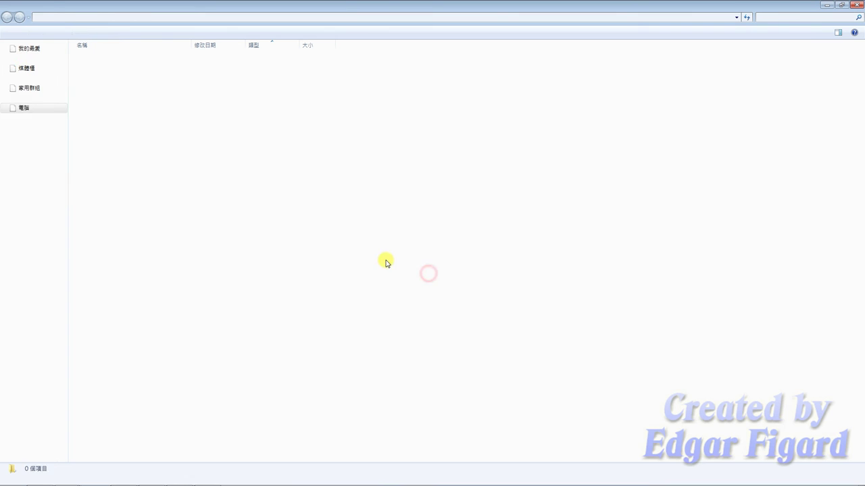
{"action": "double_click", "coordinate": [162, 57]}
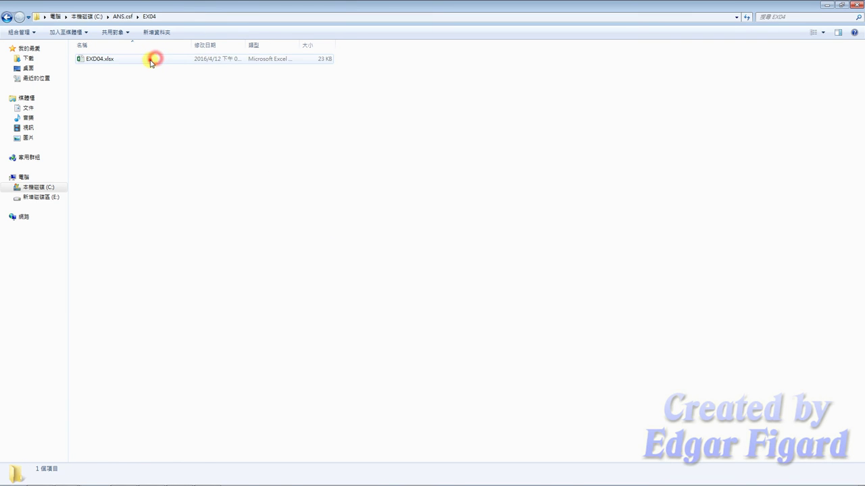
{"action": "double_click", "coordinate": [153, 59]}
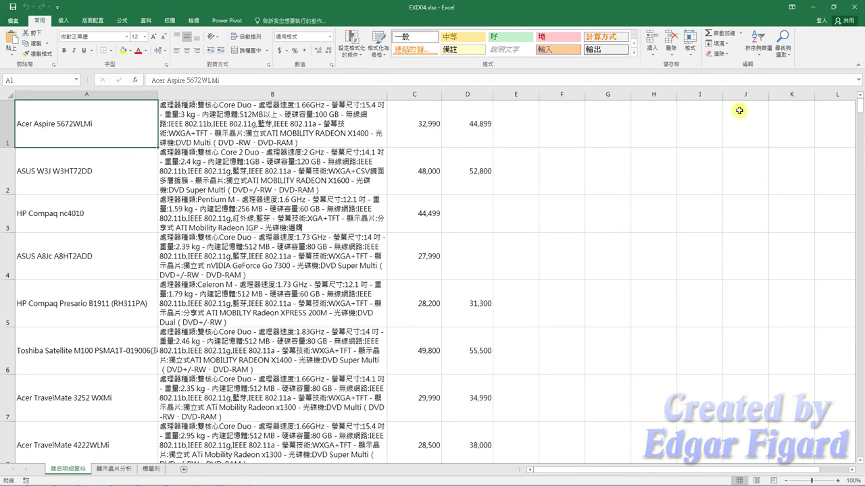
Step: Insert nine blank columns C through K after the specification column B
{"action": "left_click", "coordinate": [806, 92]}
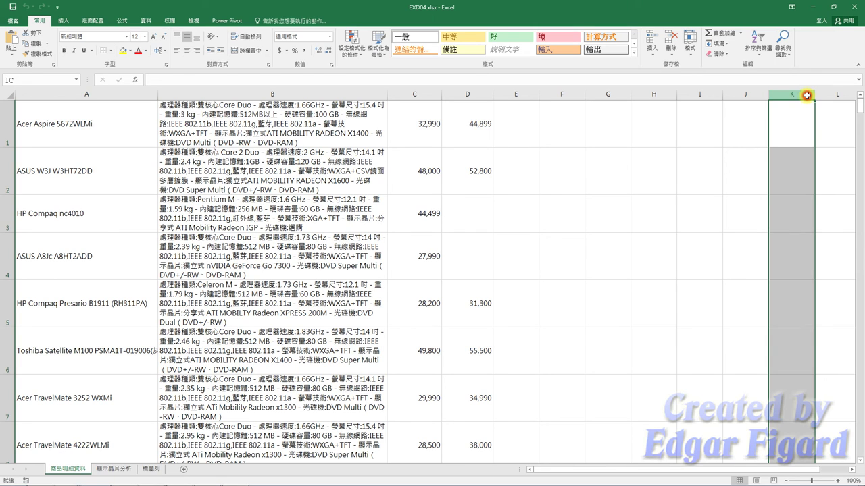
{"action": "left_click_drag", "start_coordinate": [807, 96], "coordinate": [428, 92]}
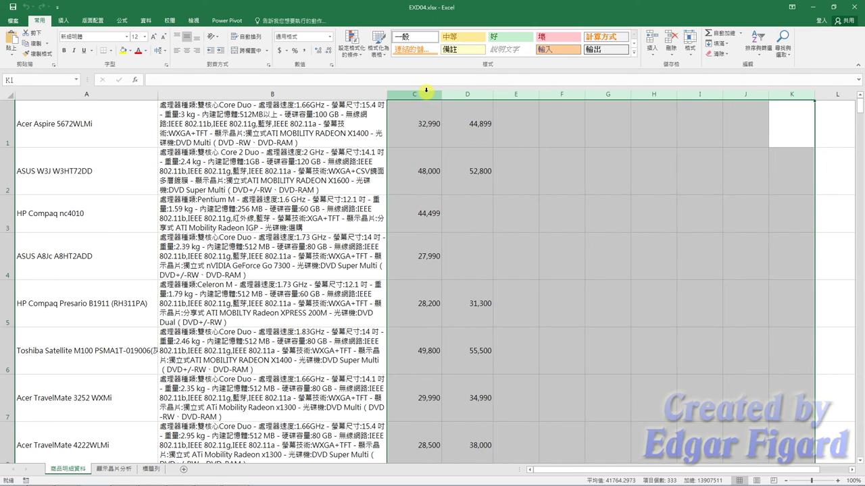
{"action": "right_click", "coordinate": [427, 90]}
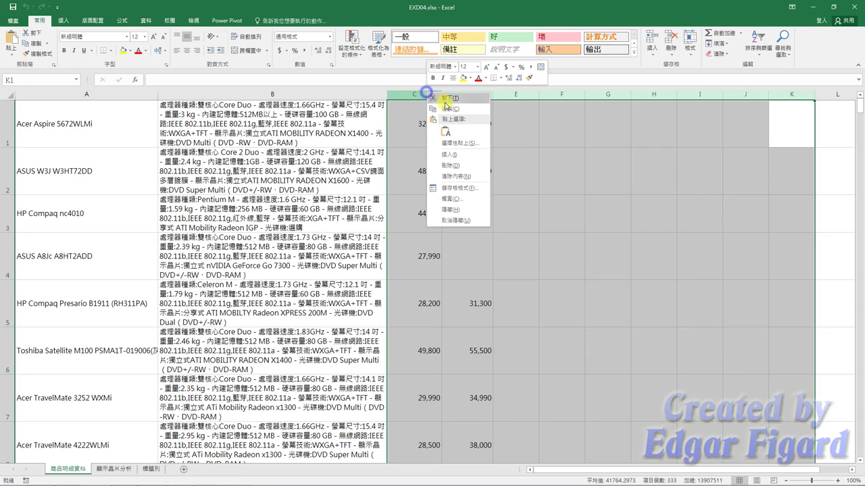
{"action": "left_click", "coordinate": [474, 156]}
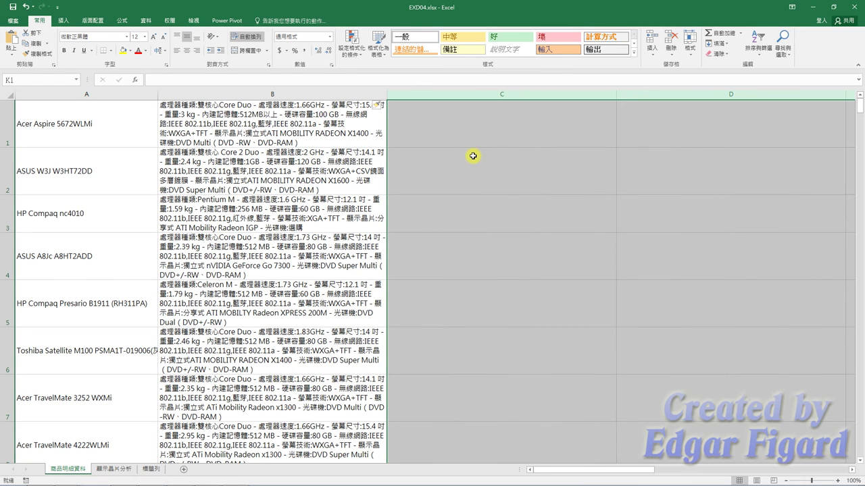
{"action": "left_click", "coordinate": [306, 94]}
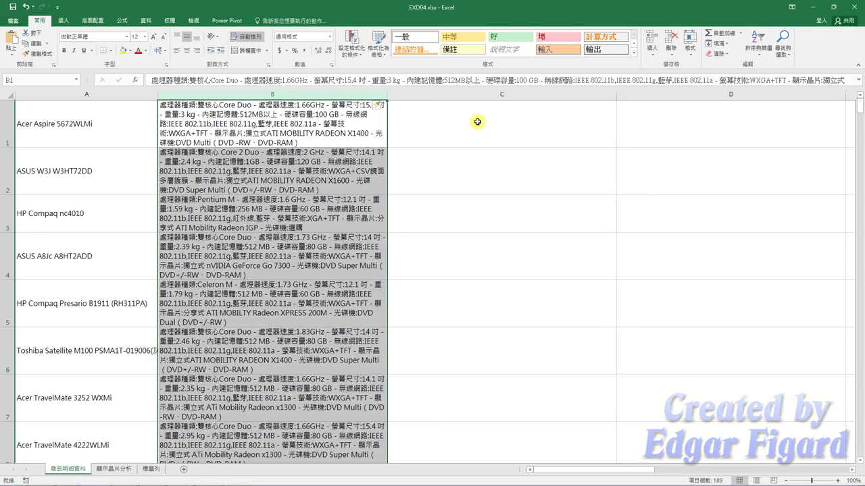
Step: Replace all ' - *:' field labels in column B with ':', making 1700 replacements
{"action": "left_click", "coordinate": [782, 59]}
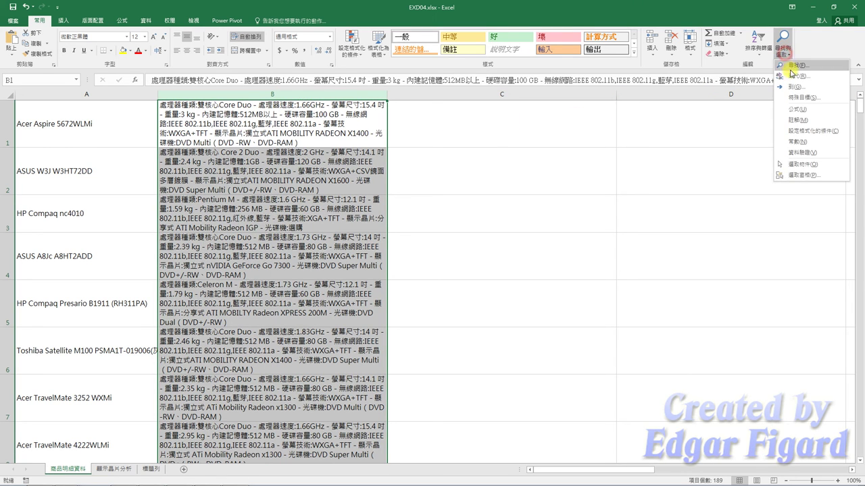
{"action": "left_click", "coordinate": [789, 86]}
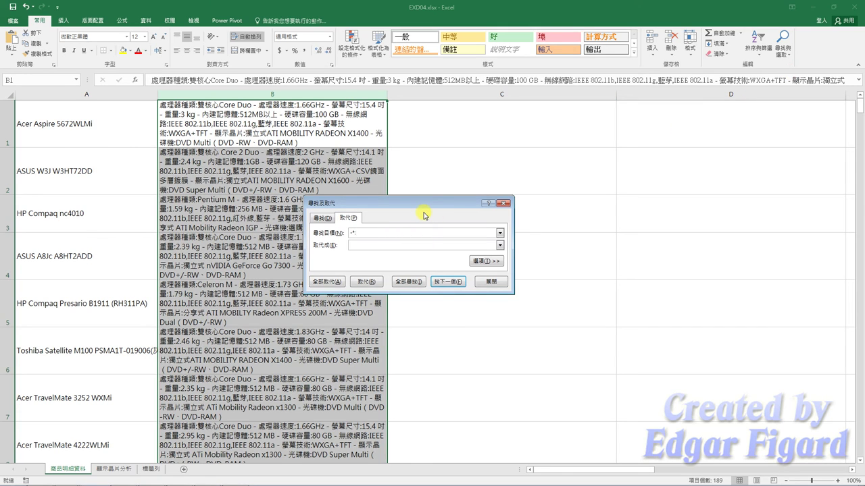
{"action": "double_click", "coordinate": [396, 232]}
{"action": "type", "text": ":"}
{"action": "left_click", "coordinate": [353, 282]}
{"action": "left_click", "coordinate": [336, 283]}
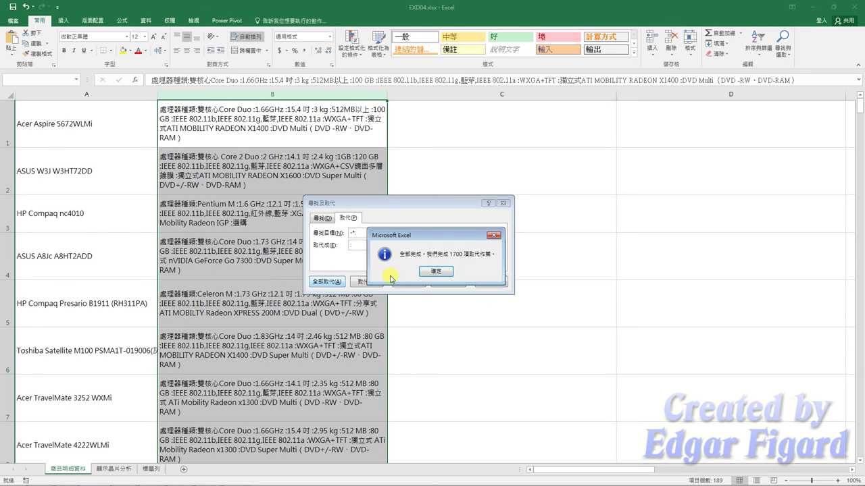
{"action": "left_click", "coordinate": [429, 273]}
{"action": "left_click", "coordinate": [487, 286]}
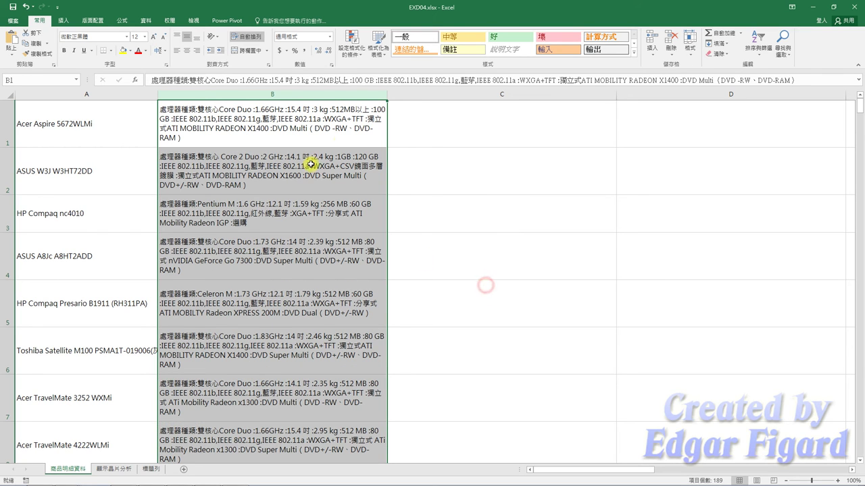
Step: Split column B into columns at ':' delimiters, skipping the leading 處理器種類 label column
{"action": "left_click", "coordinate": [147, 20]}
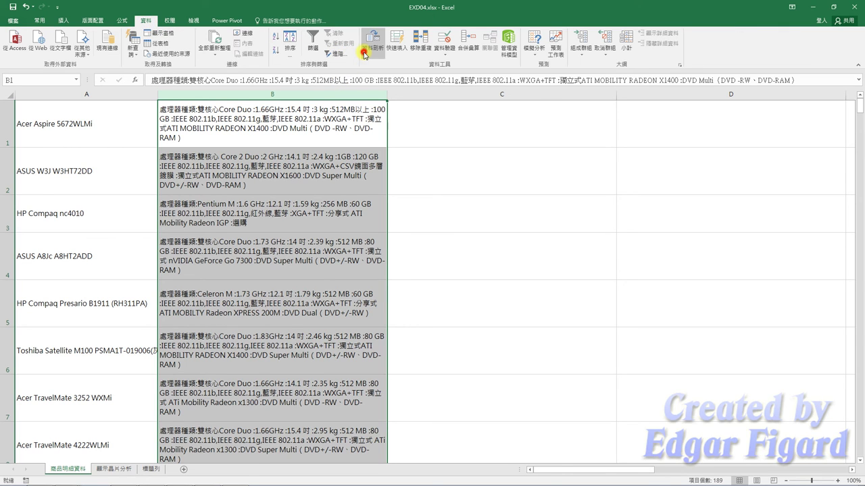
{"action": "left_click", "coordinate": [364, 54]}
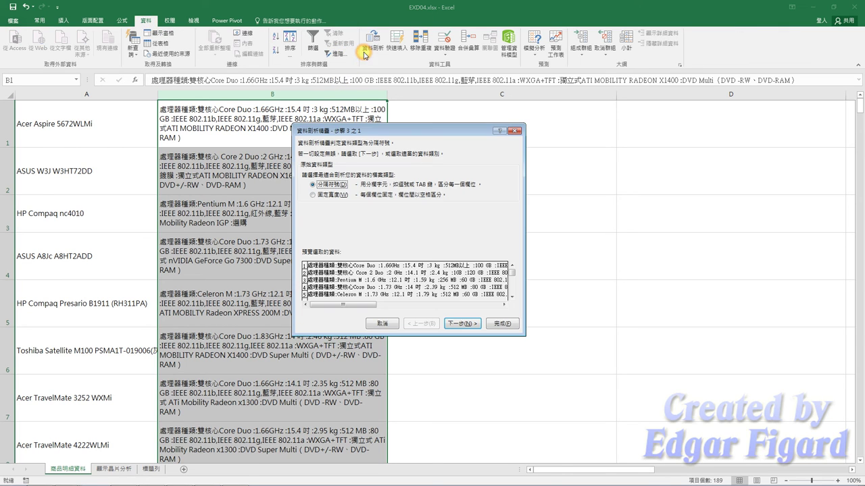
{"action": "left_click", "coordinate": [462, 323]}
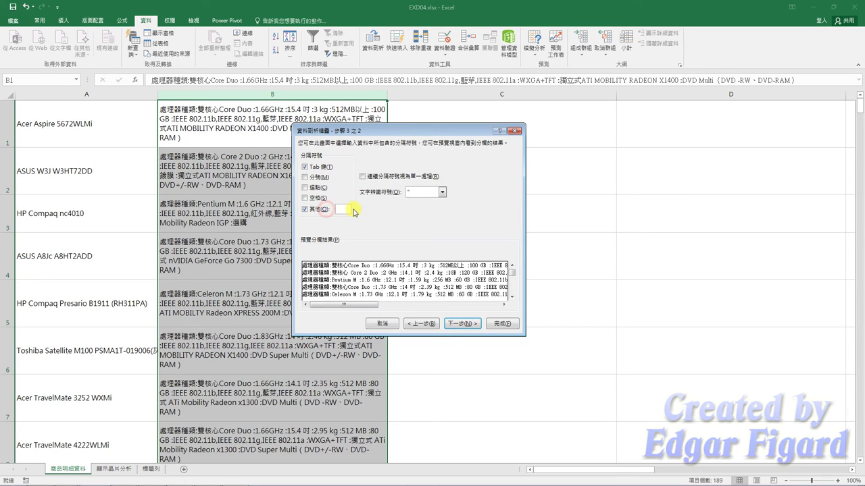
{"action": "type", "text": ":"}
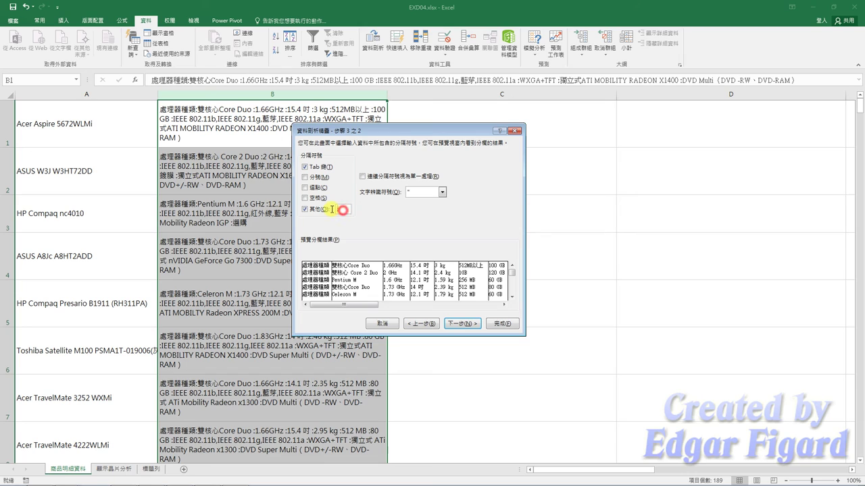
{"action": "left_click", "coordinate": [463, 327]}
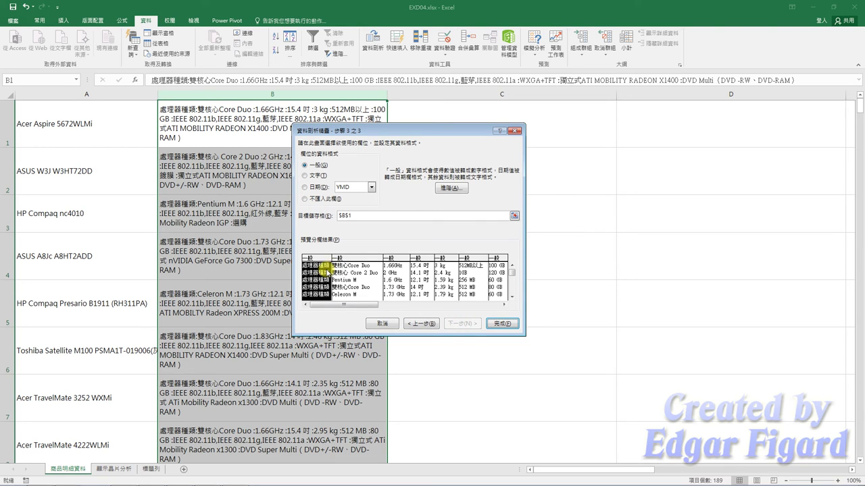
{"action": "left_click", "coordinate": [322, 199]}
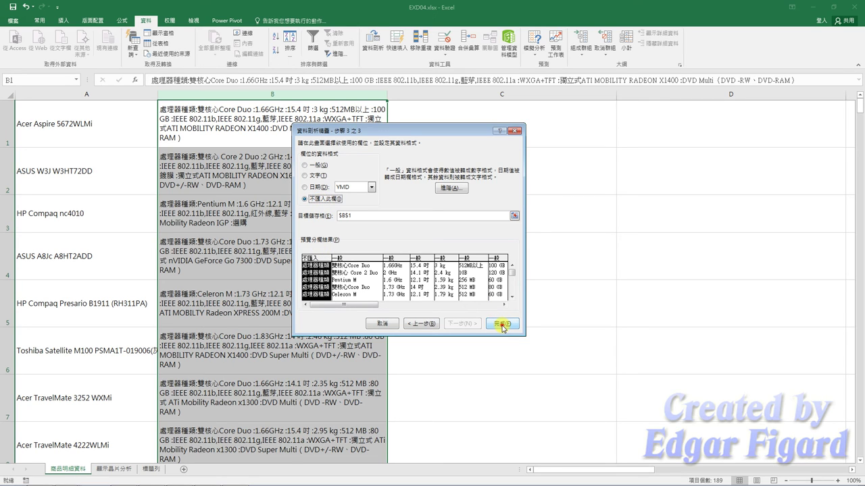
{"action": "left_click", "coordinate": [503, 324]}
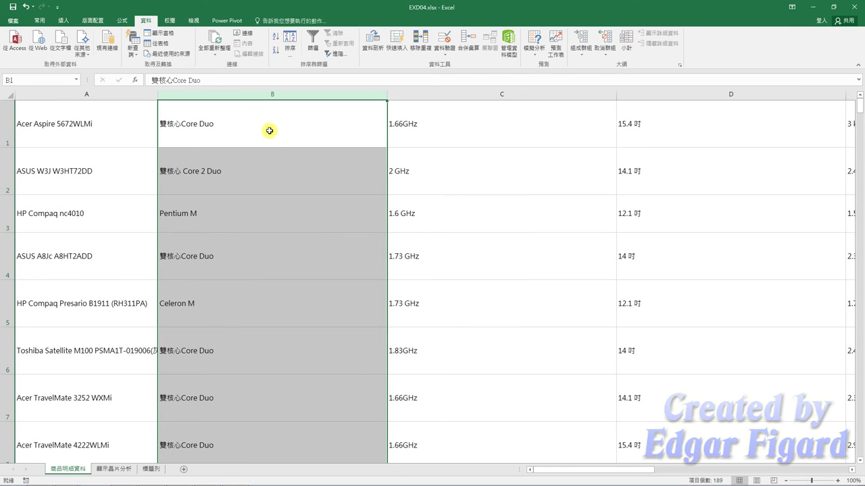
Step: Copy row 1 from 標題列 and insert it above the data on 商品明細資料
{"action": "left_click", "coordinate": [154, 469]}
{"action": "left_click", "coordinate": [7, 114]}
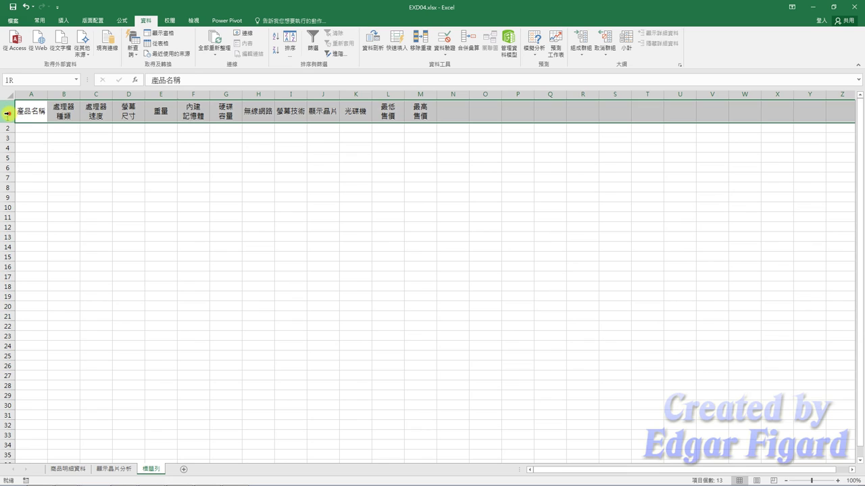
{"action": "key", "text": "ctrl+c"}
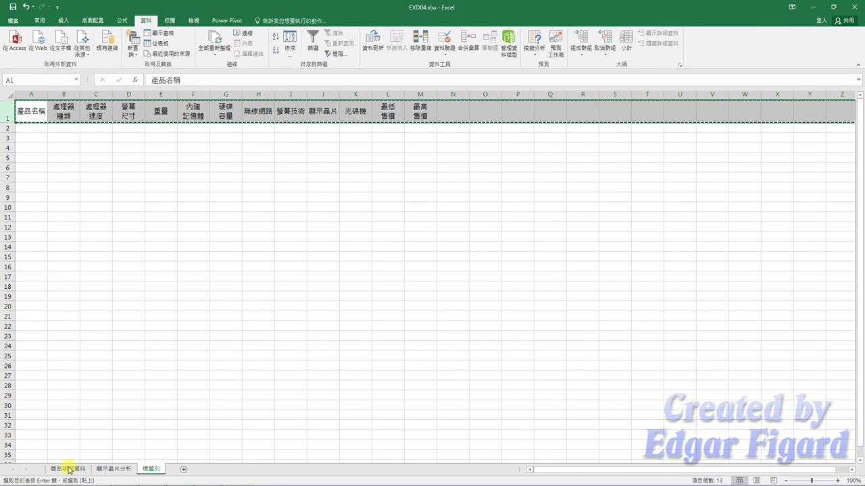
{"action": "left_click", "coordinate": [68, 469]}
{"action": "left_click", "coordinate": [7, 123]}
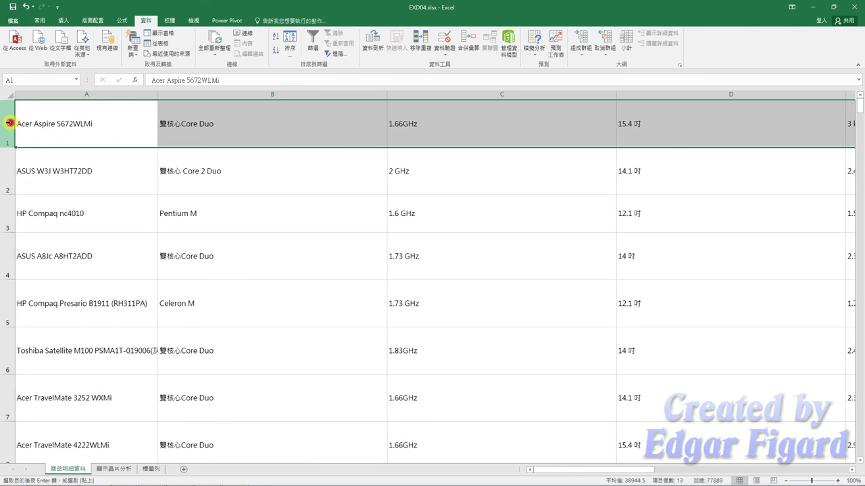
{"action": "right_click", "coordinate": [9, 123]}
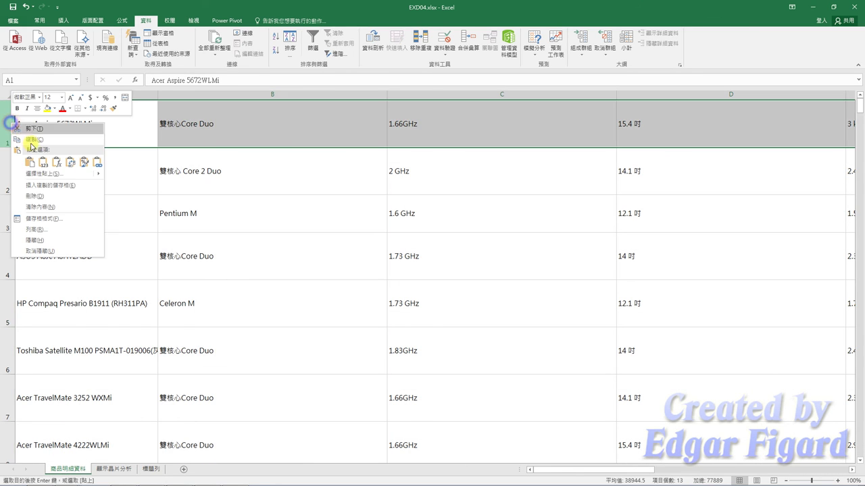
{"action": "left_click", "coordinate": [77, 184]}
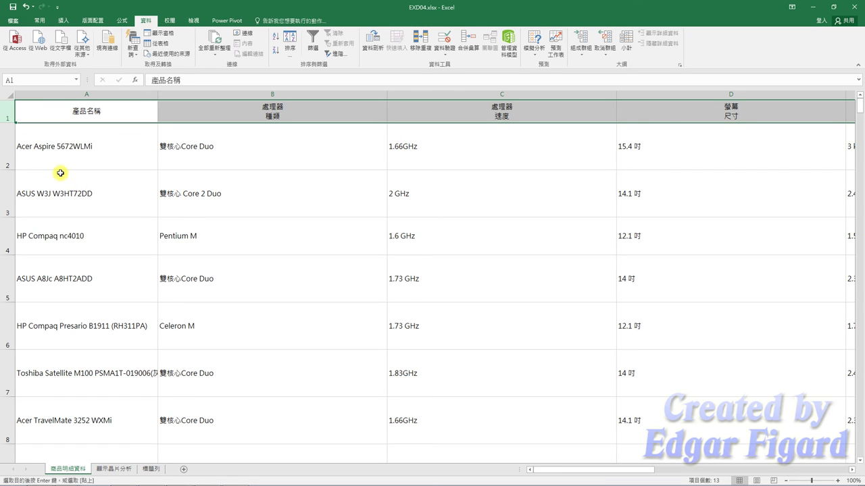
Step: Sort the product data by 產品名稱 values, A to Z
{"action": "left_click", "coordinate": [87, 148]}
{"action": "left_click", "coordinate": [291, 47]}
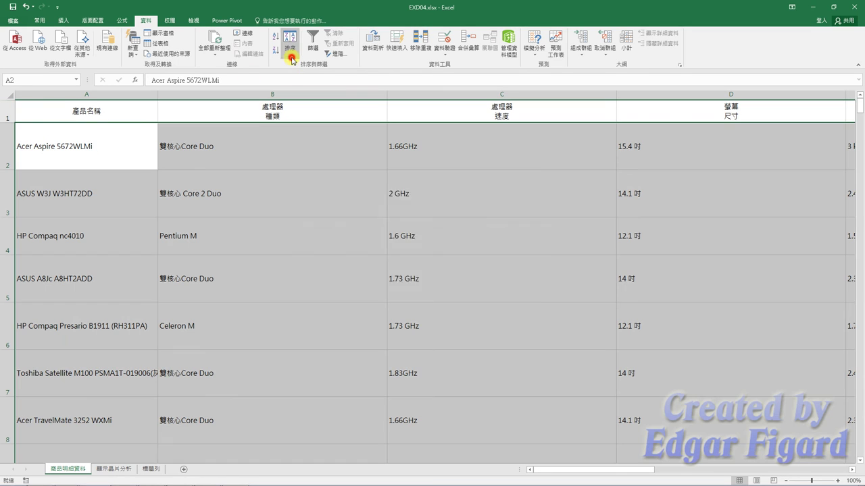
{"action": "left_click", "coordinate": [367, 221]}
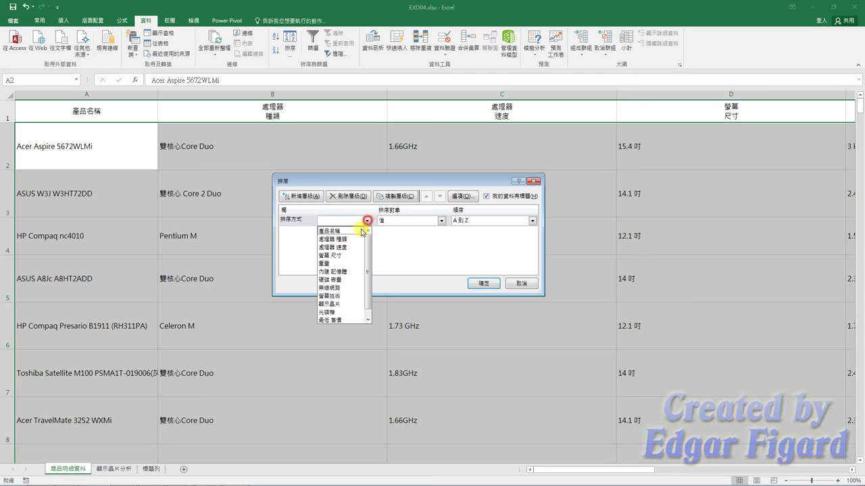
{"action": "left_click", "coordinate": [348, 232]}
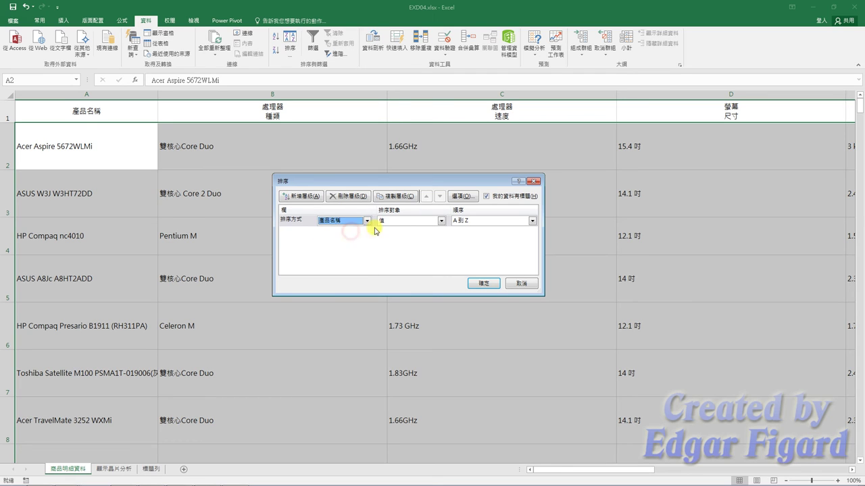
{"action": "left_click", "coordinate": [486, 283]}
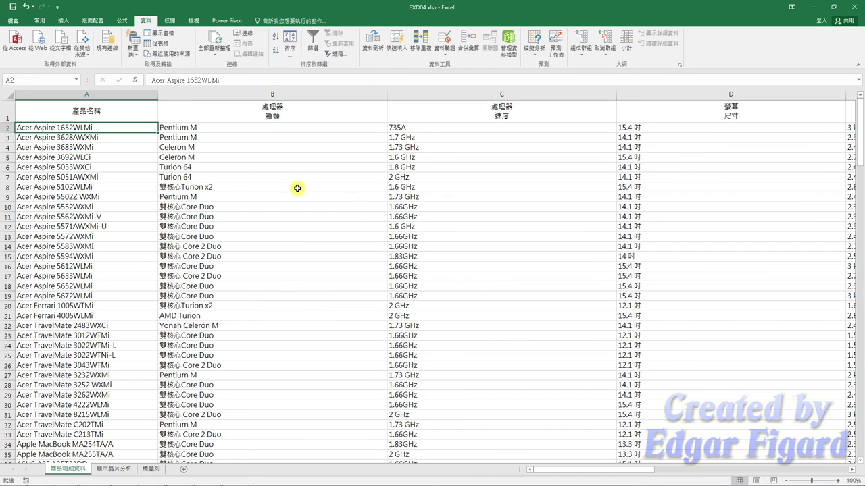
Step: Insert a new empty column A and give it the header 廠牌
{"action": "right_click", "coordinate": [50, 90]}
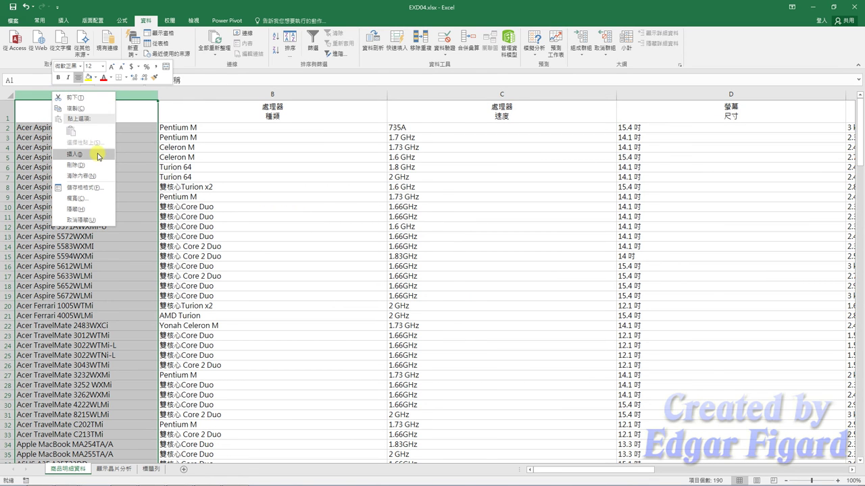
{"action": "left_click", "coordinate": [99, 156]}
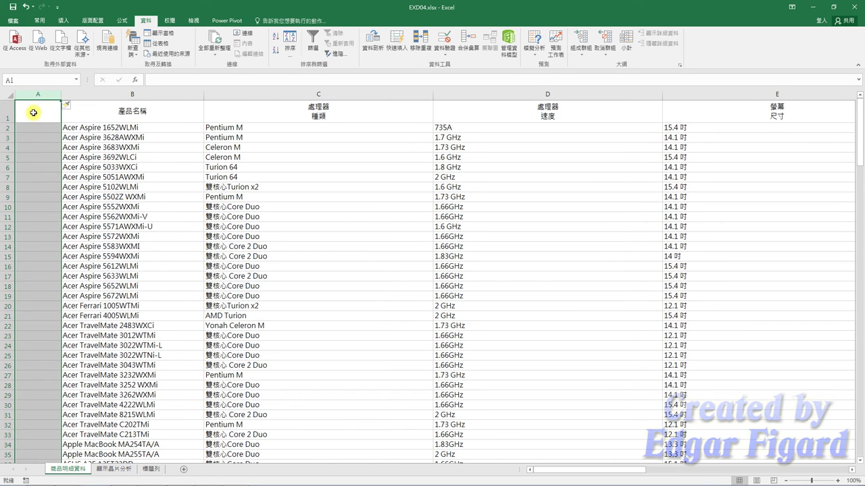
{"action": "left_click", "coordinate": [33, 112]}
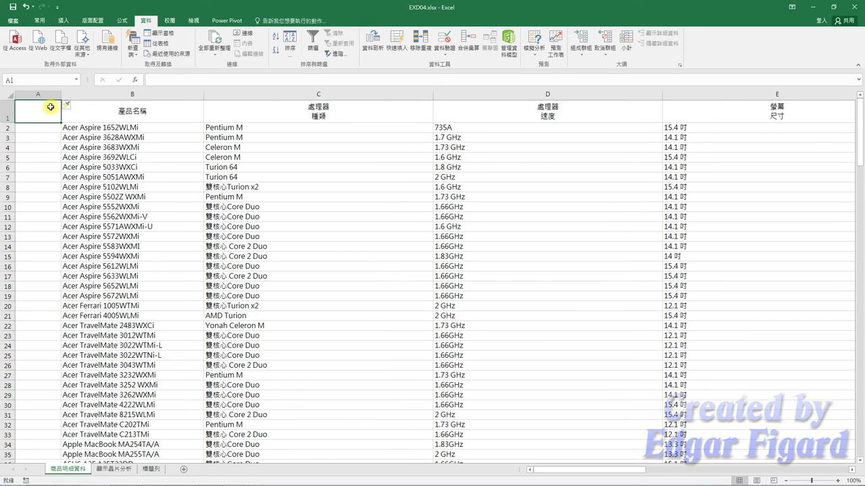
{"action": "type", "text": "廠"}
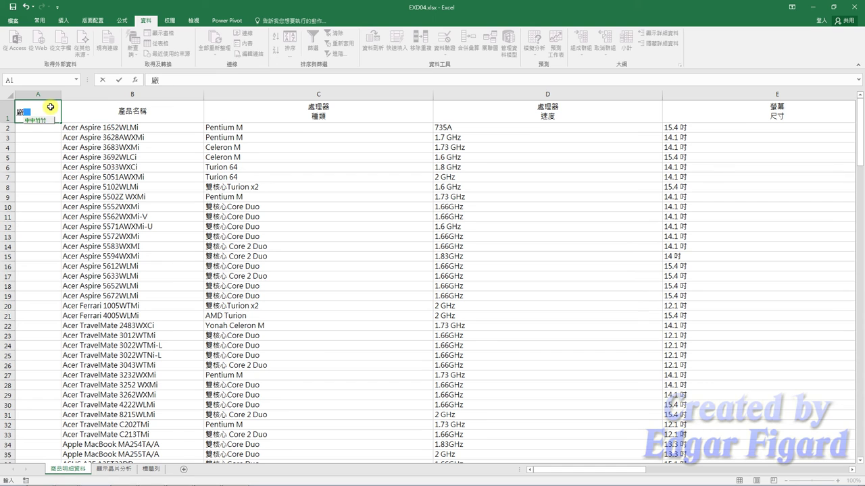
{"action": "type", "text": "牌"}
{"action": "key", "text": "Return"}
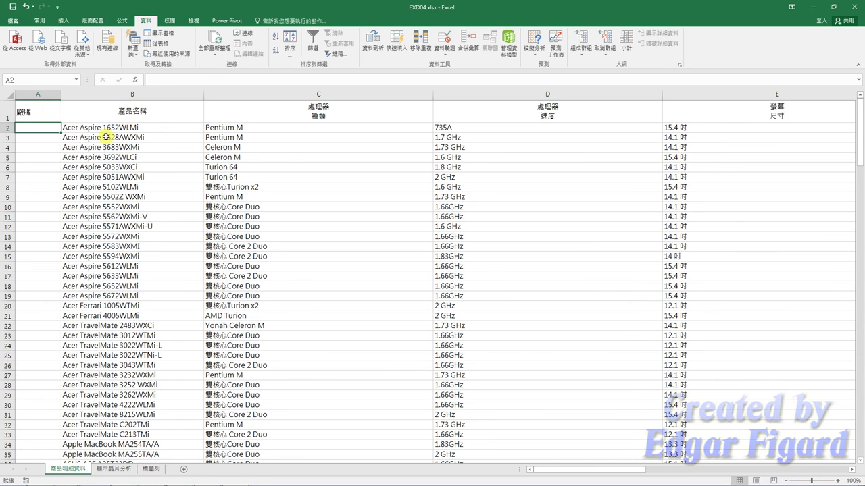
{"action": "left_click", "coordinate": [172, 80]}
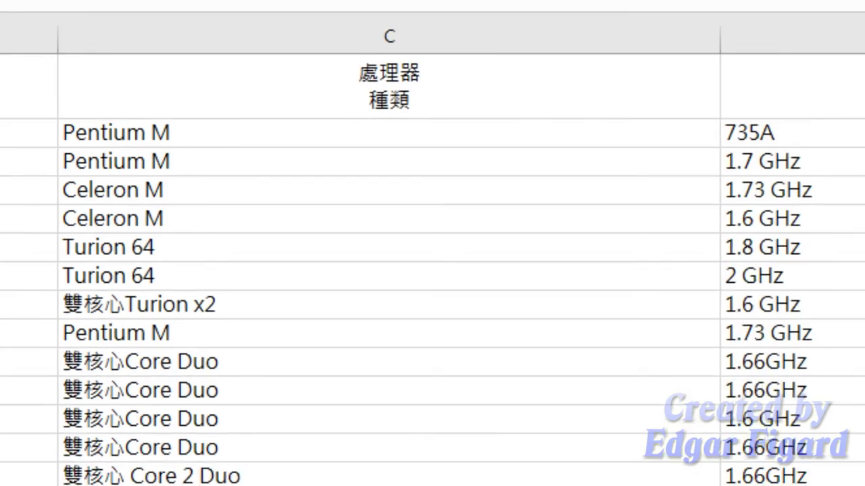
Step: Paste =LEFT(B2,FIND(" ",B2)-1) from Notepad into A2 and fill it down the column
{"action": "left_click", "coordinate": [250, 479]}
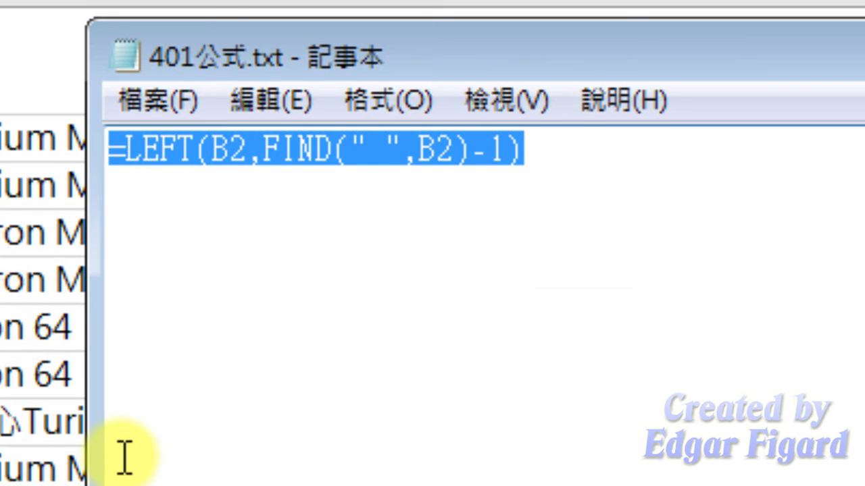
{"action": "left_click_drag", "start_coordinate": [544, 142], "coordinate": [115, 150]}
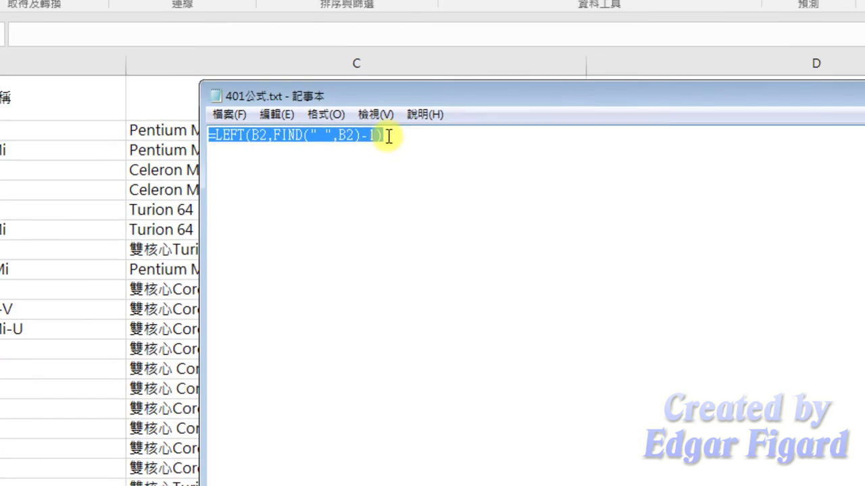
{"action": "key", "text": "ctrl+c"}
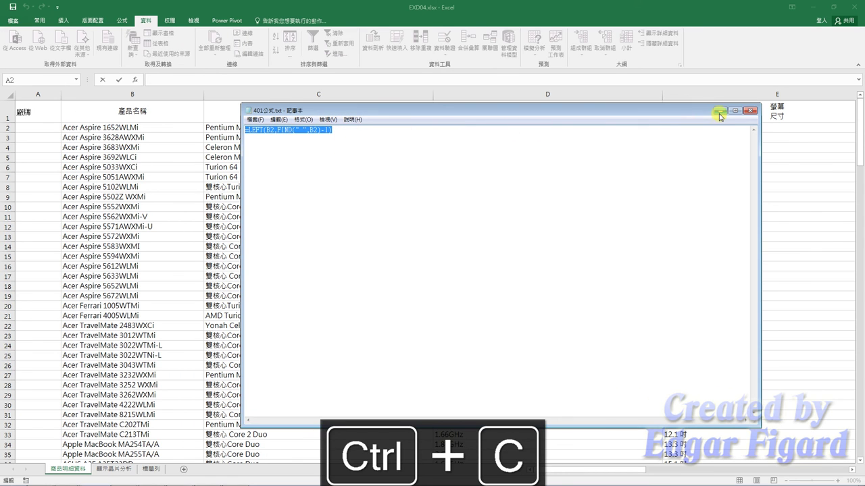
{"action": "left_click", "coordinate": [230, 80]}
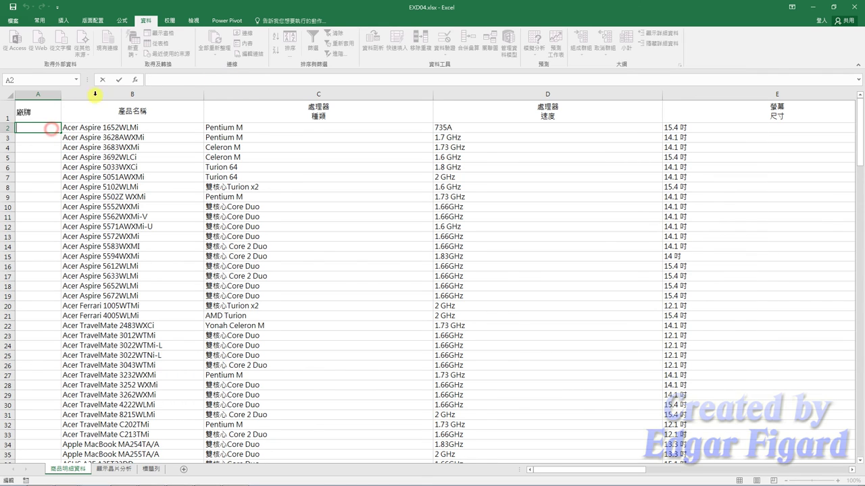
{"action": "key", "text": "ctrl+v"}
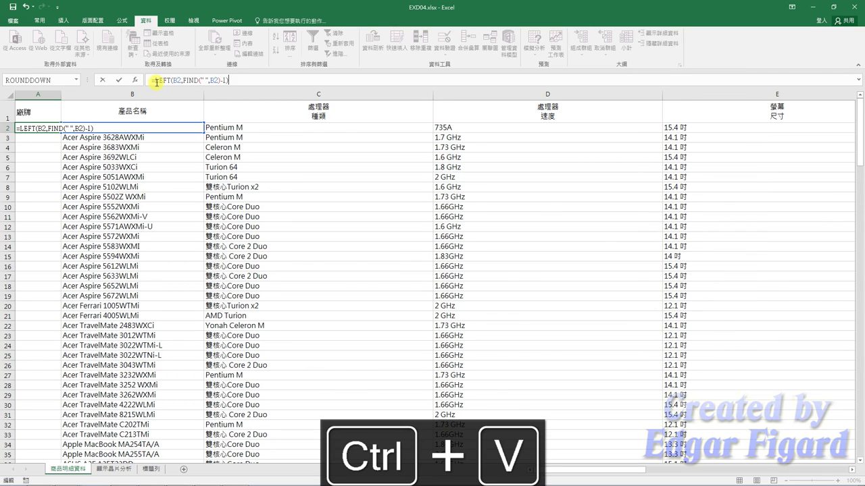
{"action": "key", "text": "Return"}
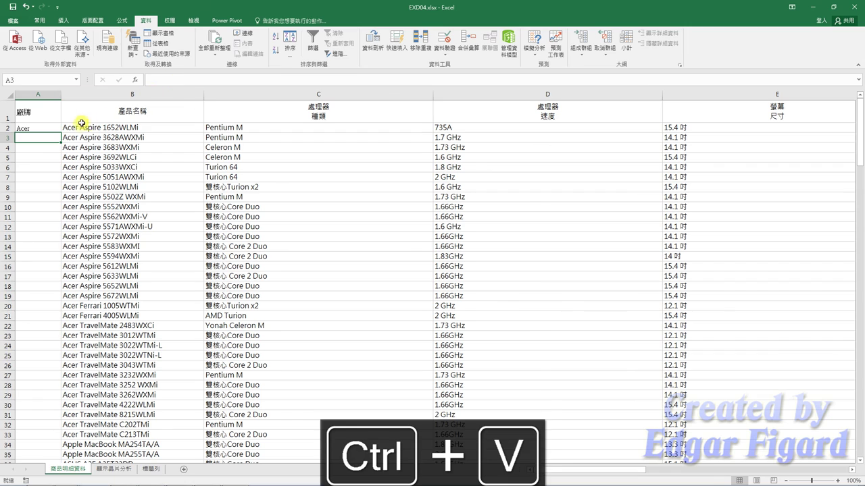
{"action": "left_click", "coordinate": [53, 128]}
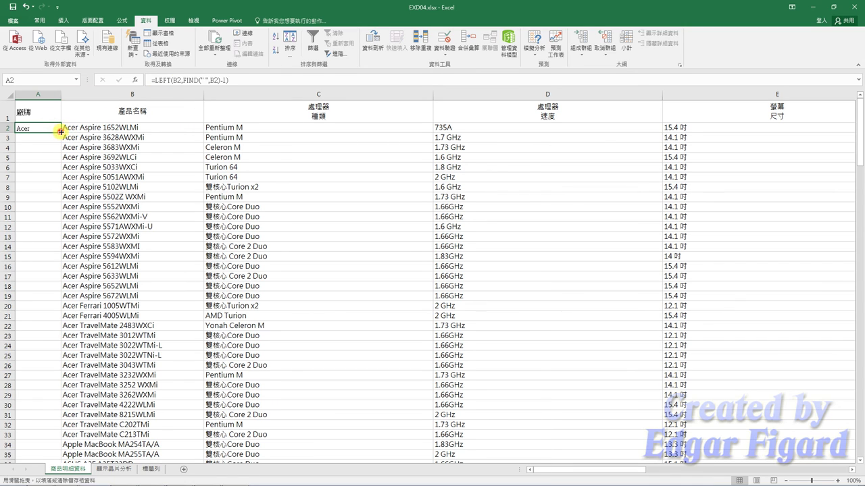
{"action": "double_click", "coordinate": [60, 133]}
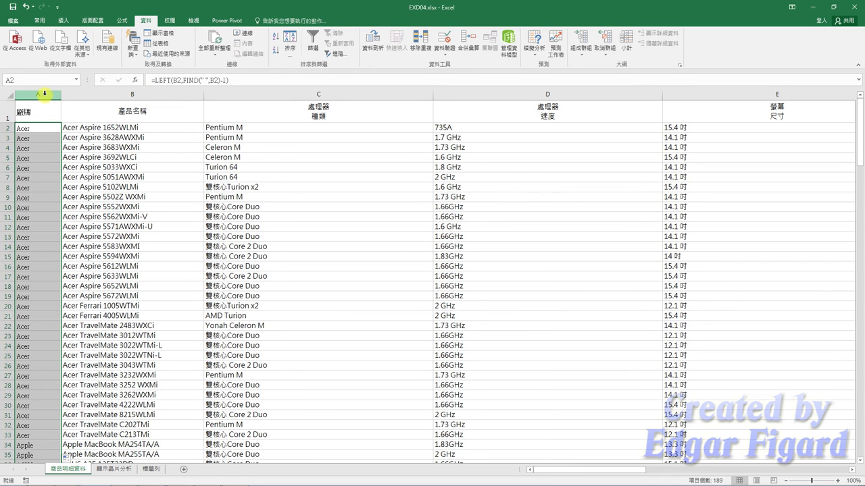
Step: Turn on wrap text for columns A through N
{"action": "left_click_drag", "start_coordinate": [44, 93], "coordinate": [862, 114]}
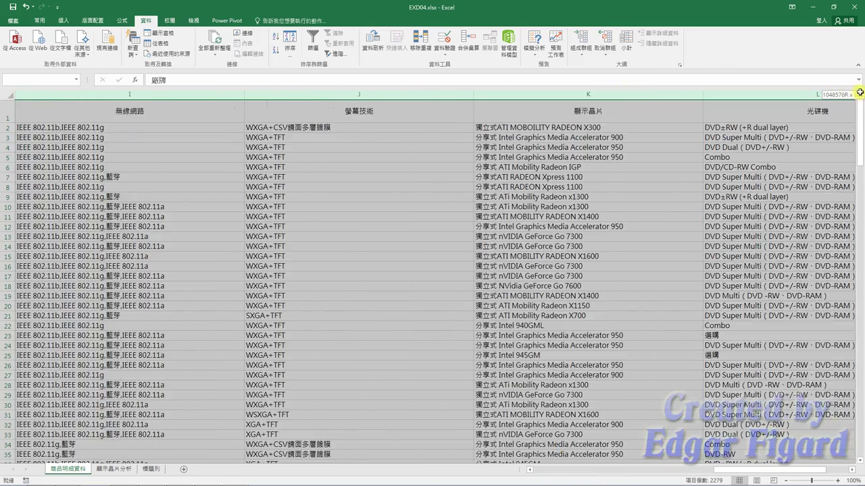
{"action": "mouse_move", "coordinate": [862, 113]}
{"action": "left_mouse_down"}
{"action": "mouse_move", "coordinate": [829, 93]}
{"action": "mouse_move", "coordinate": [779, 97]}
{"action": "left_mouse_up"}
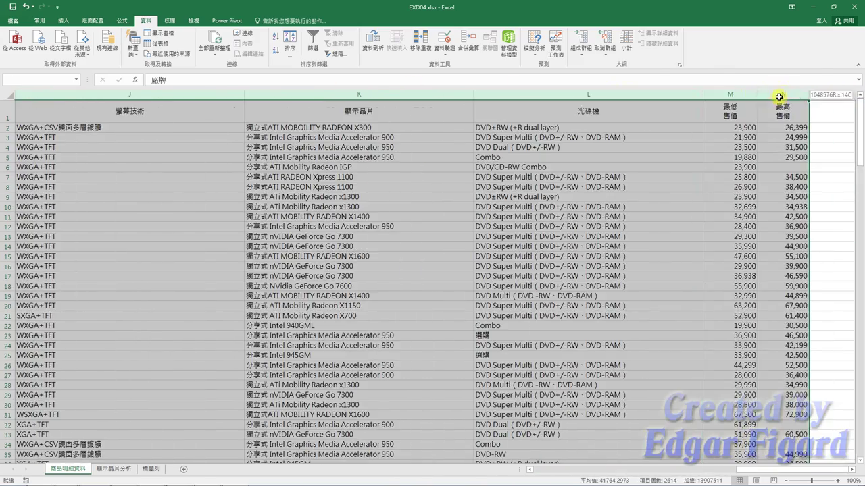
{"action": "right_click", "coordinate": [779, 95]}
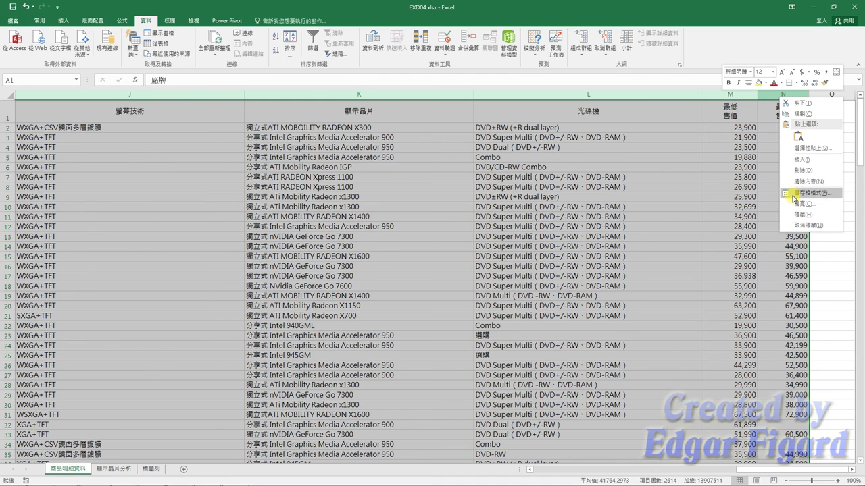
{"action": "left_click", "coordinate": [793, 196]}
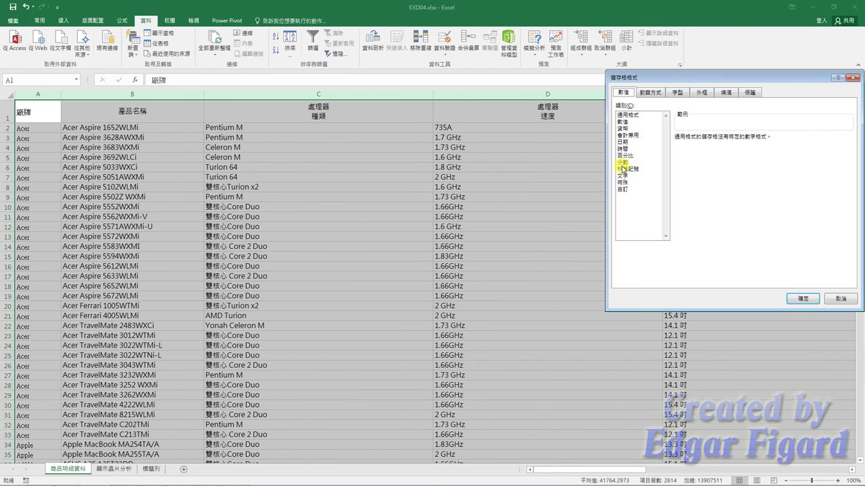
{"action": "left_click", "coordinate": [651, 93]}
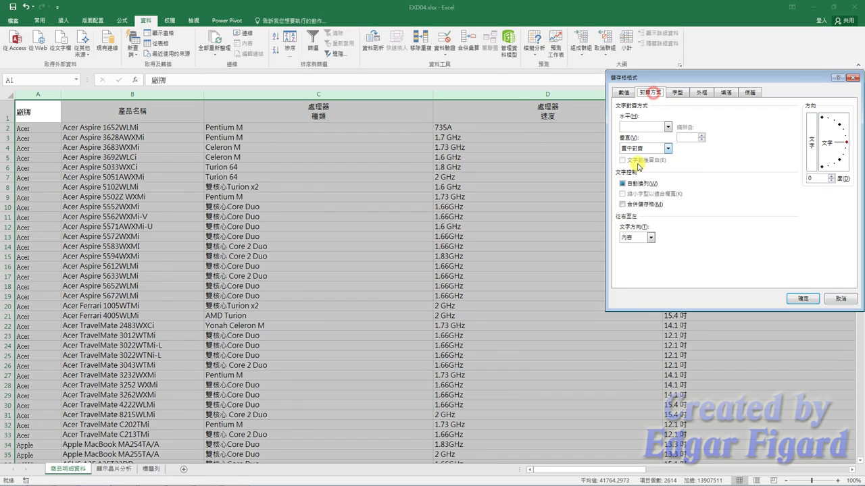
{"action": "left_click", "coordinate": [634, 185]}
{"action": "left_click", "coordinate": [801, 299]}
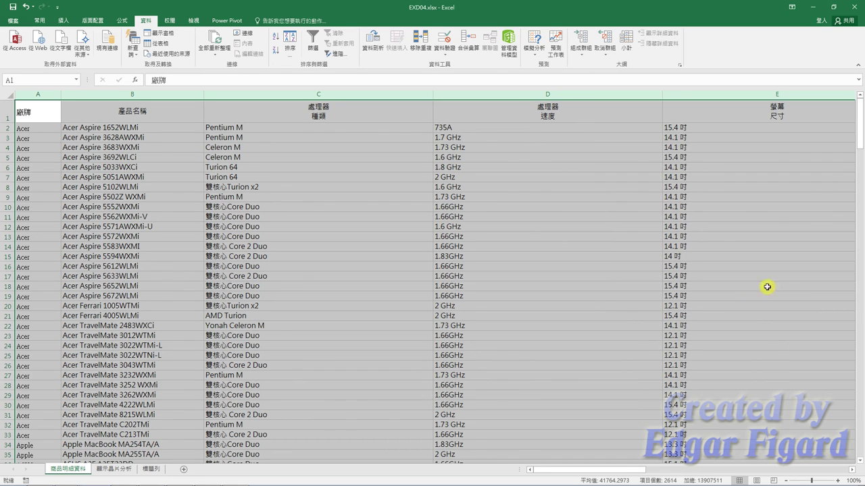
Step: Set the width of columns A through N to 10
{"action": "right_click", "coordinate": [42, 95]}
{"action": "left_click", "coordinate": [73, 204]}
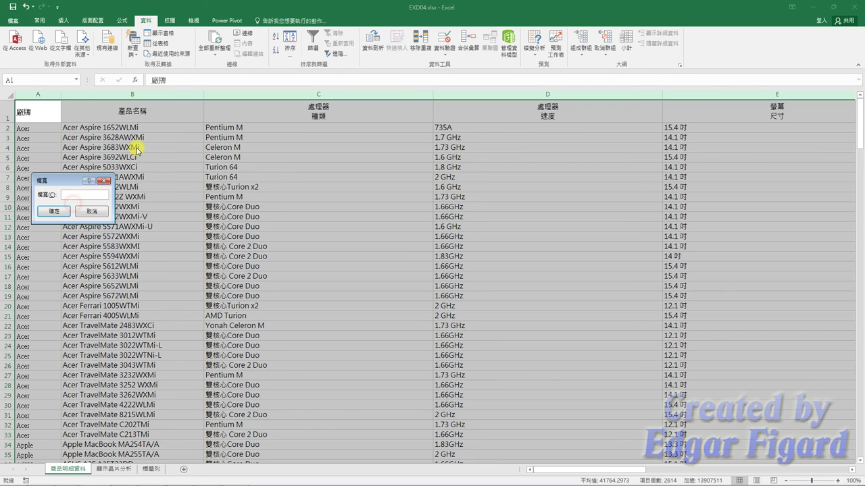
{"action": "type", "text": "10"}
{"action": "key", "text": "Return"}
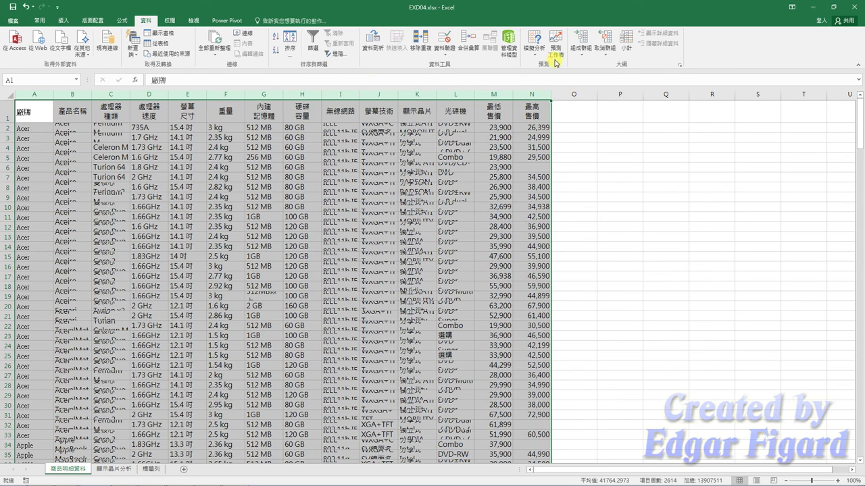
{"action": "left_click", "coordinate": [37, 21]}
Step: Auto-fit every row height to its wrapped text, then set header row 1 to 37.5
{"action": "left_click", "coordinate": [690, 45]}
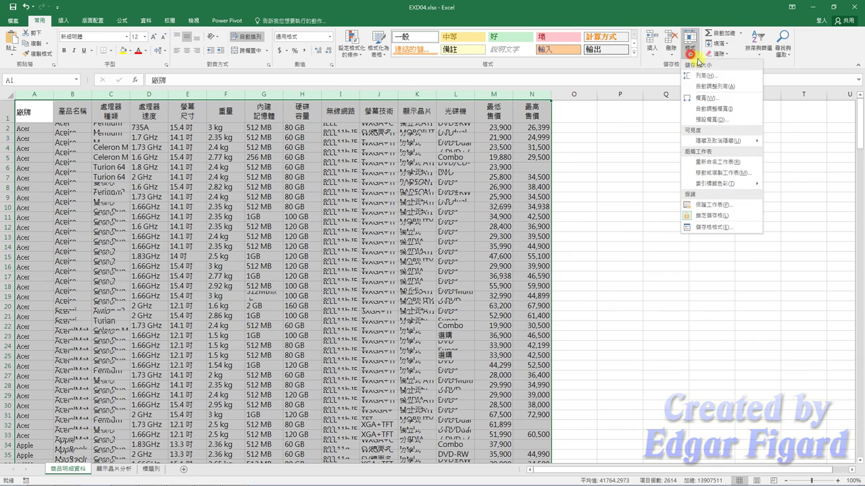
{"action": "left_click", "coordinate": [723, 88]}
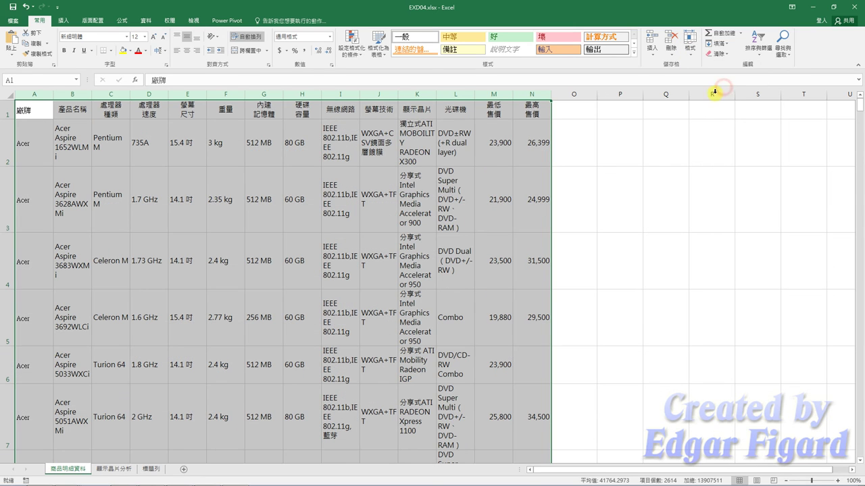
{"action": "left_click", "coordinate": [7, 109]}
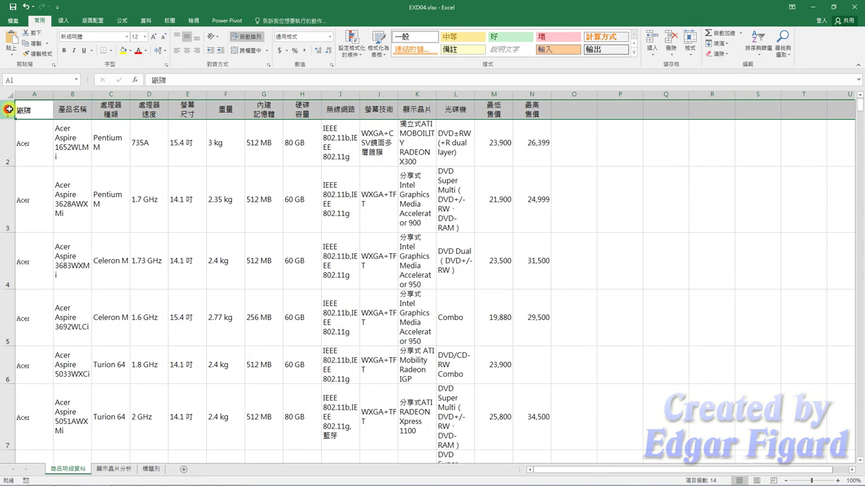
{"action": "right_click", "coordinate": [7, 110]}
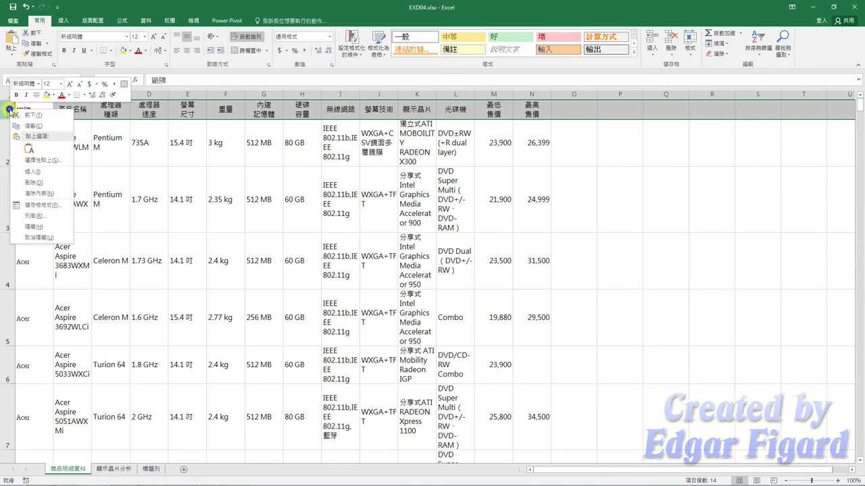
{"action": "left_click", "coordinate": [30, 215]}
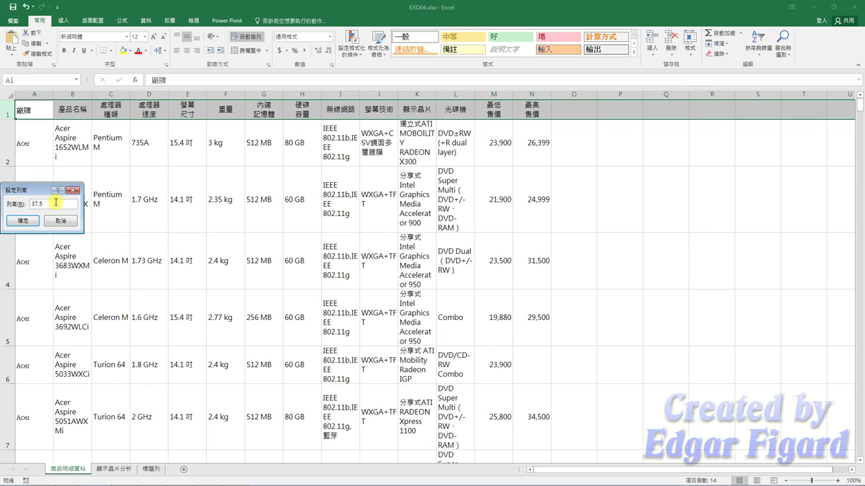
{"action": "left_click_drag", "start_coordinate": [56, 203], "coordinate": [18, 204]}
{"action": "left_click", "coordinate": [24, 221]}
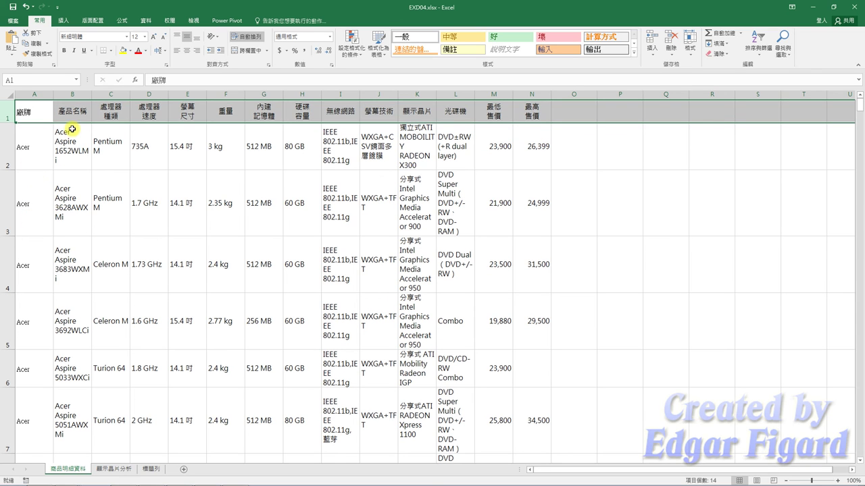
{"action": "left_click", "coordinate": [37, 113]}
Step: Convert data range A1:N190 into table 表格1 and apply Table Style Medium 15
{"action": "key", "text": "ctrl+shift+Right"}
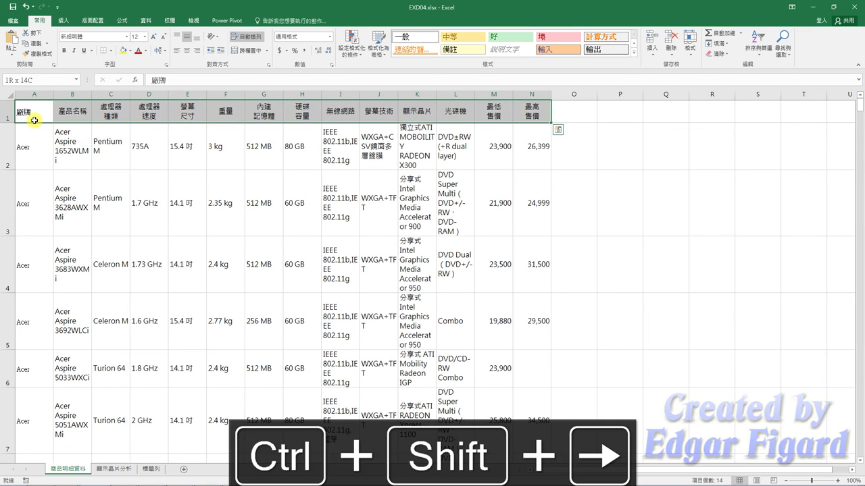
{"action": "key", "text": "ctrl+shift+Down"}
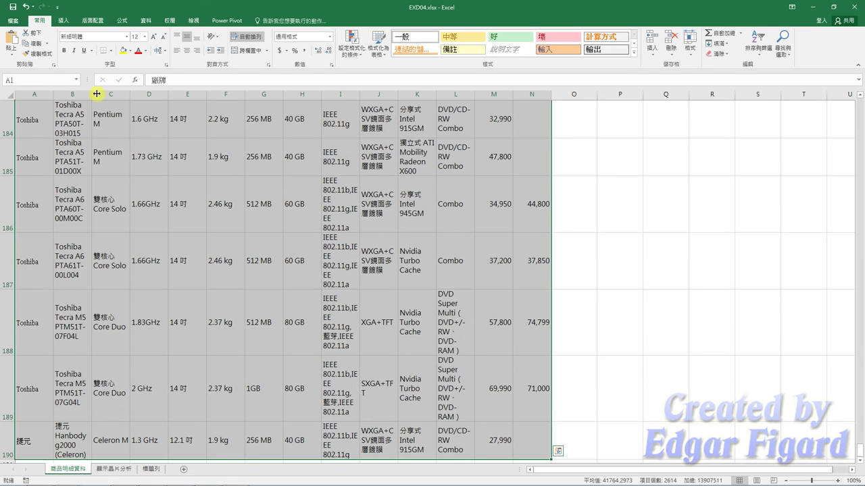
{"action": "left_click", "coordinate": [64, 20]}
{"action": "left_click", "coordinate": [69, 42]}
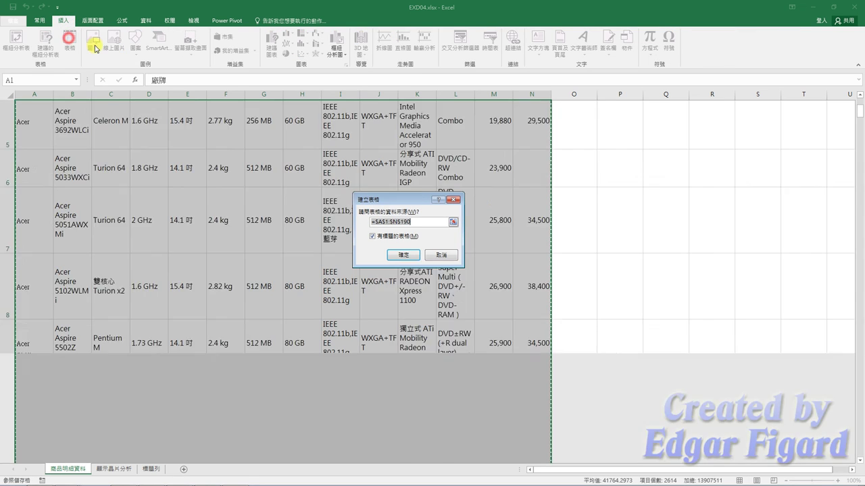
{"action": "left_click", "coordinate": [416, 259]}
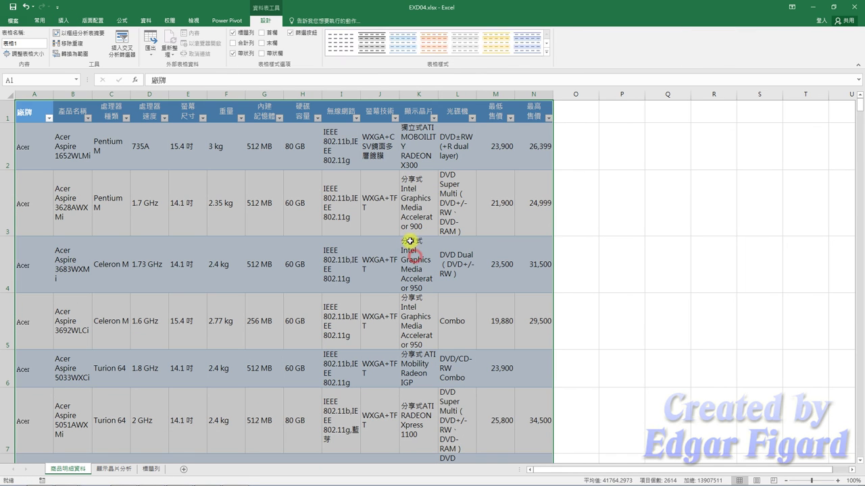
{"action": "left_click", "coordinate": [548, 52]}
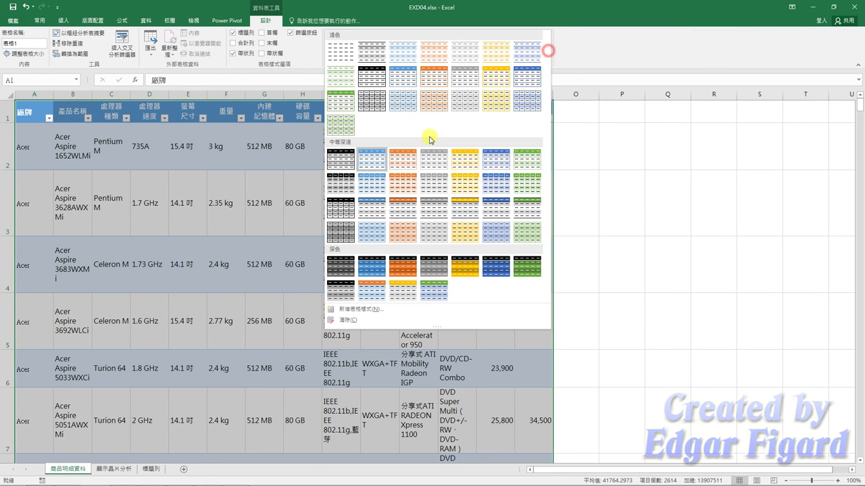
{"action": "left_click", "coordinate": [347, 211]}
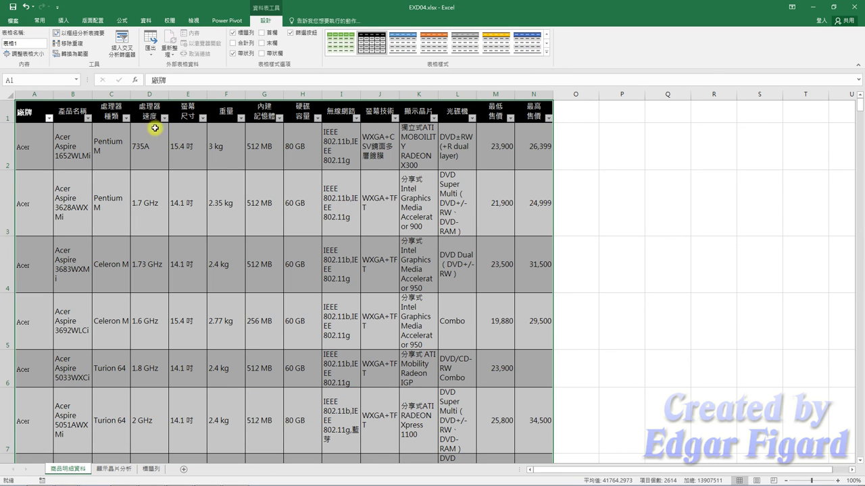
{"action": "left_click", "coordinate": [76, 79]}
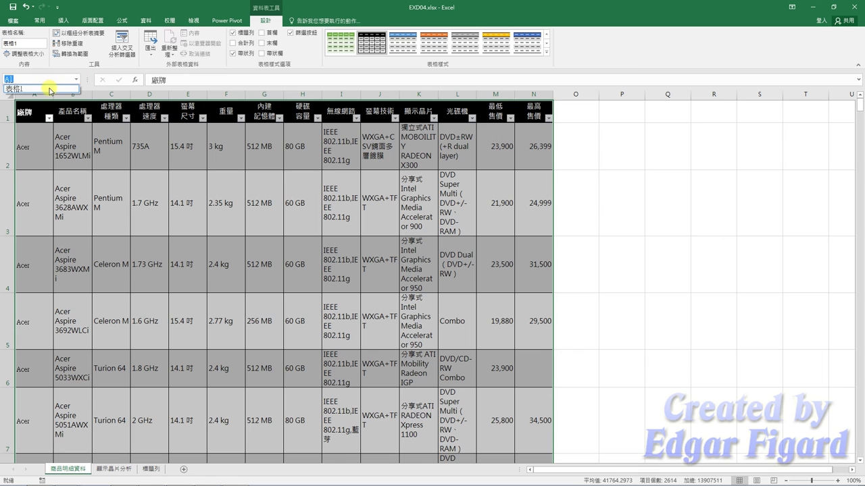
Step: Insert a PivotTable from 表格1 on the existing sheet 顯示晶片分析 at cell A3
{"action": "left_click", "coordinate": [49, 89]}
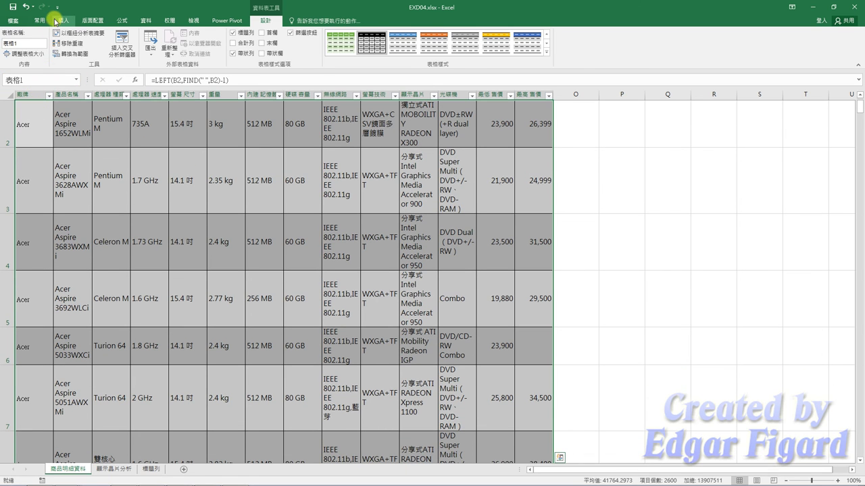
{"action": "left_click", "coordinate": [64, 20]}
{"action": "left_click", "coordinate": [23, 48]}
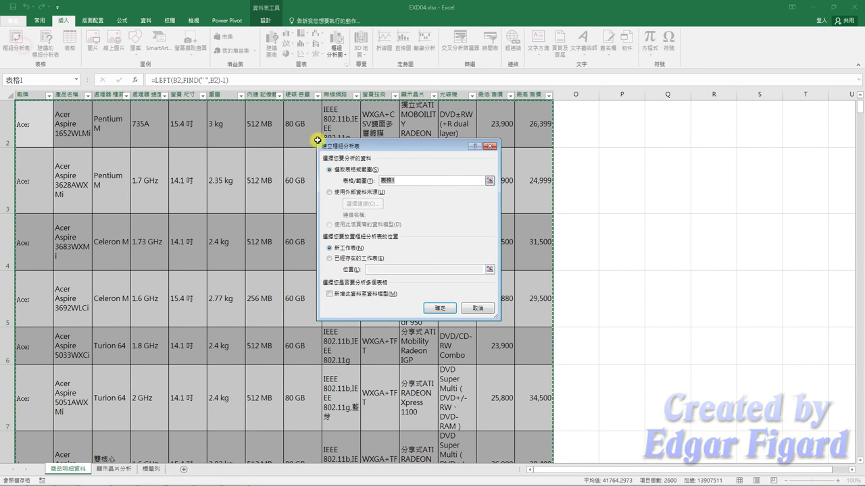
{"action": "left_click", "coordinate": [398, 180]}
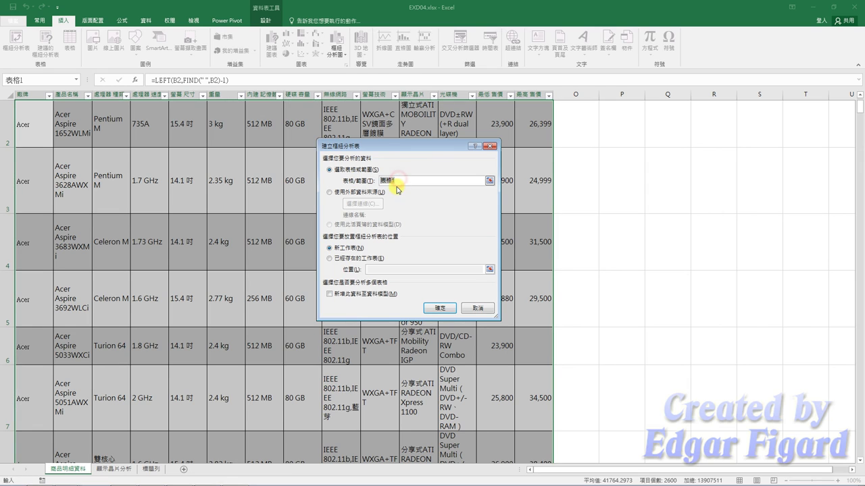
{"action": "left_click", "coordinate": [348, 259]}
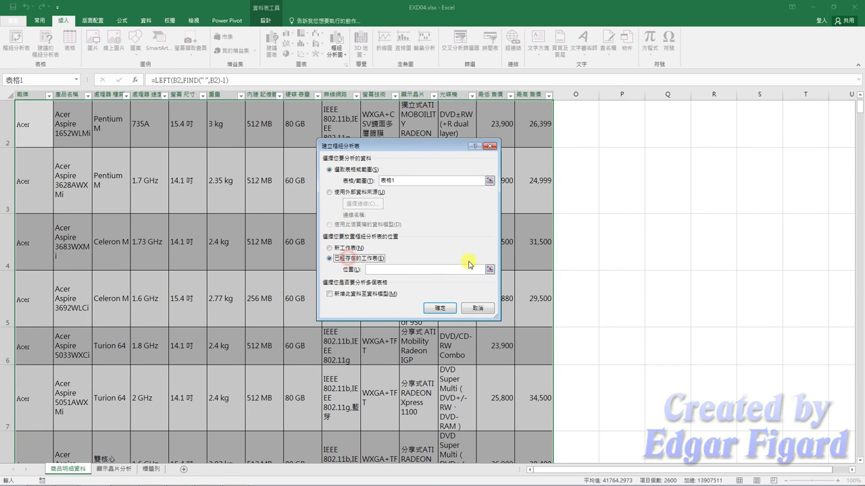
{"action": "left_click", "coordinate": [489, 269]}
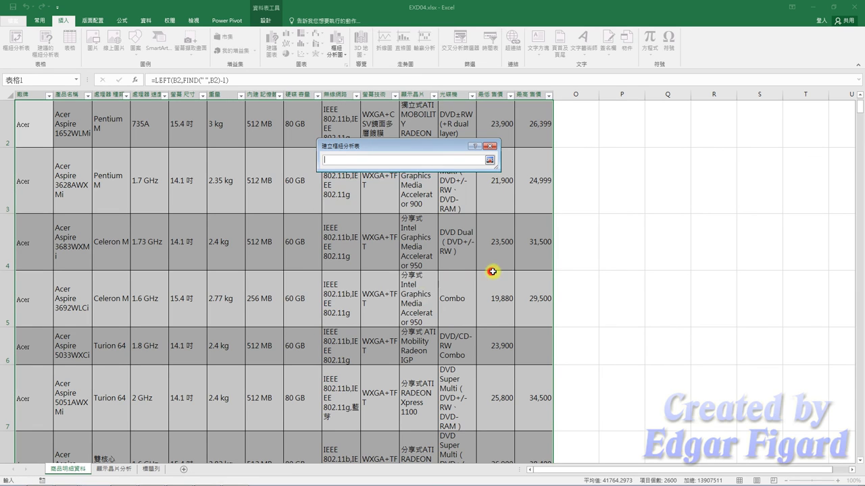
{"action": "left_click", "coordinate": [115, 468]}
{"action": "left_click", "coordinate": [31, 124]}
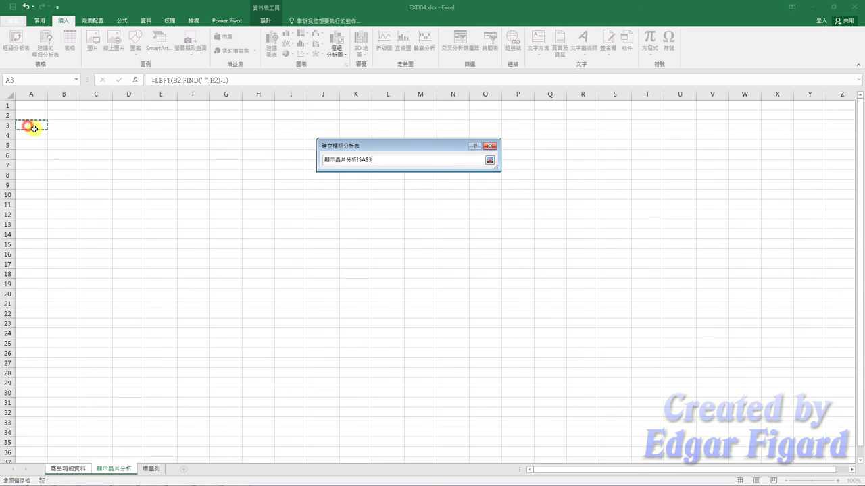
{"action": "left_click", "coordinate": [488, 163]}
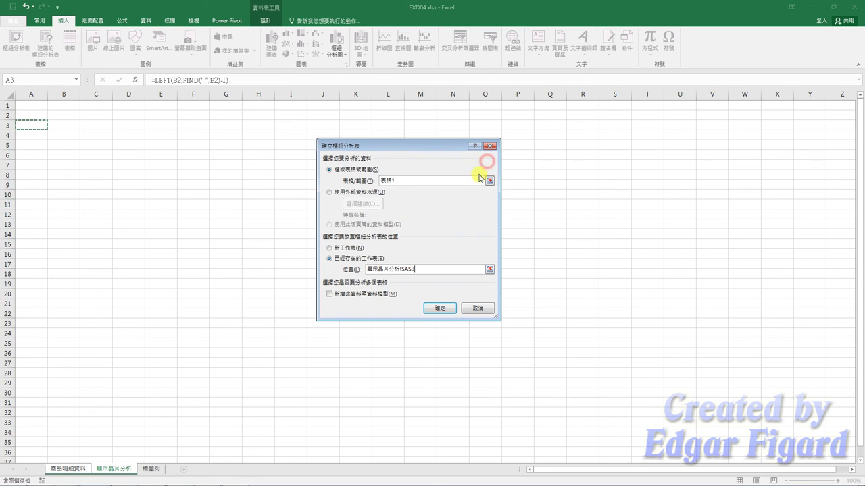
{"action": "left_click", "coordinate": [436, 308]}
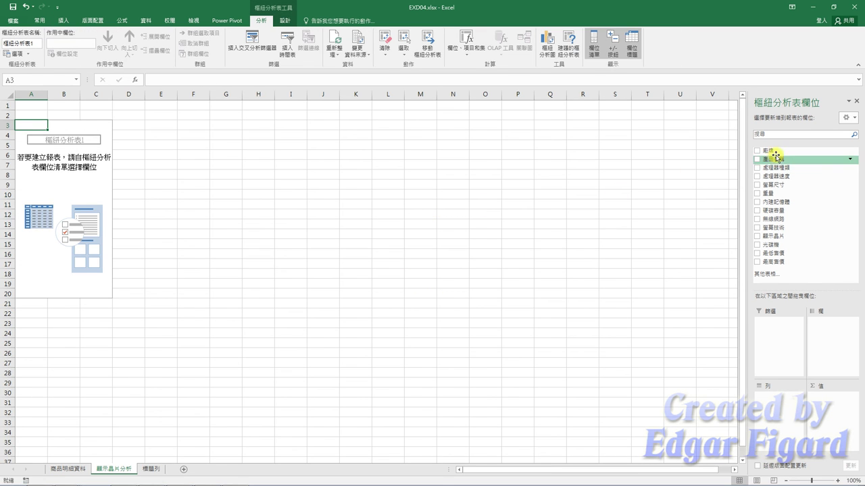
Step: Place 廠牌 in Rows, 顯示晶片 in Columns, and count of 產品名稱 in Values
{"action": "left_click_drag", "start_coordinate": [773, 153], "coordinate": [793, 396]}
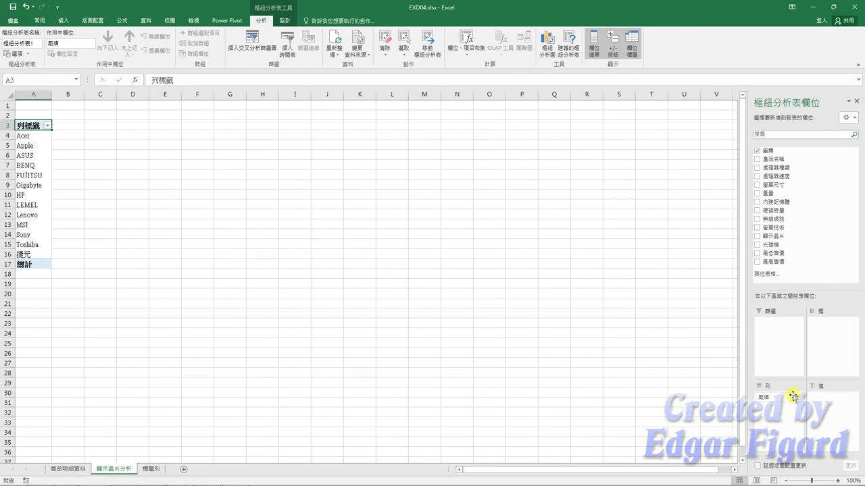
{"action": "left_click_drag", "start_coordinate": [772, 236], "coordinate": [850, 338]}
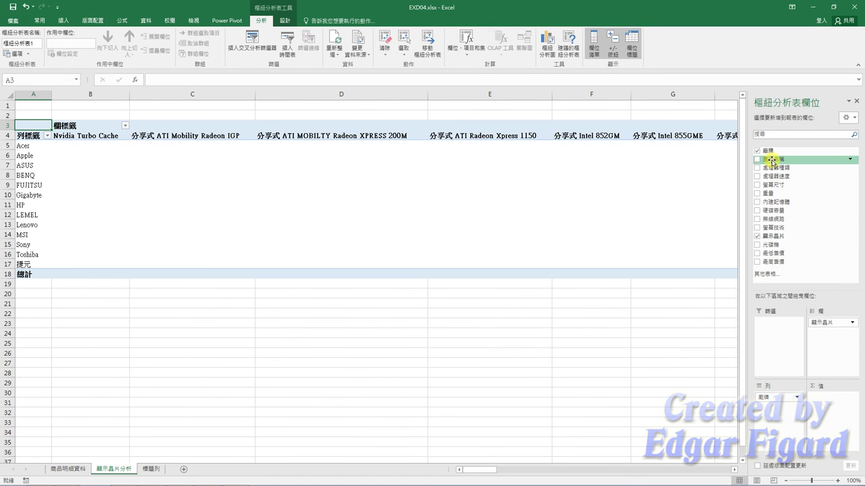
{"action": "mouse_move", "coordinate": [772, 160]}
{"action": "left_mouse_down"}
{"action": "mouse_move", "coordinate": [832, 291]}
{"action": "mouse_move", "coordinate": [830, 409]}
{"action": "left_mouse_up"}
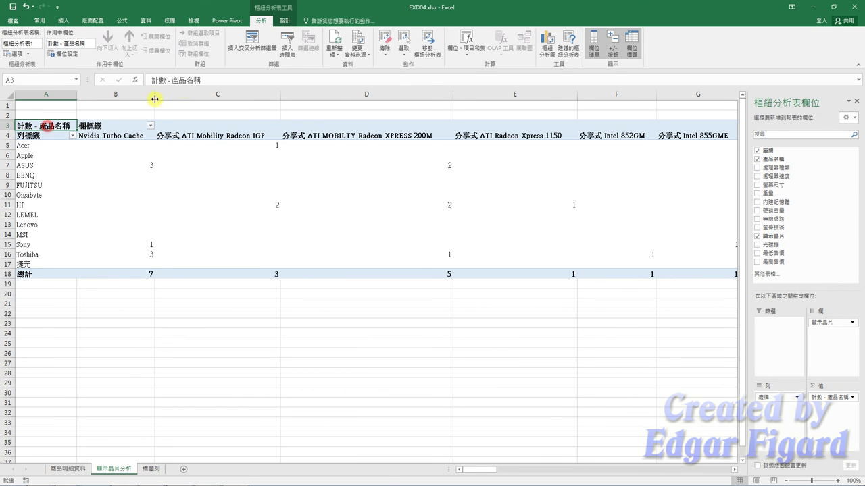
{"action": "left_click_drag", "start_coordinate": [201, 79], "coordinate": [150, 80]}
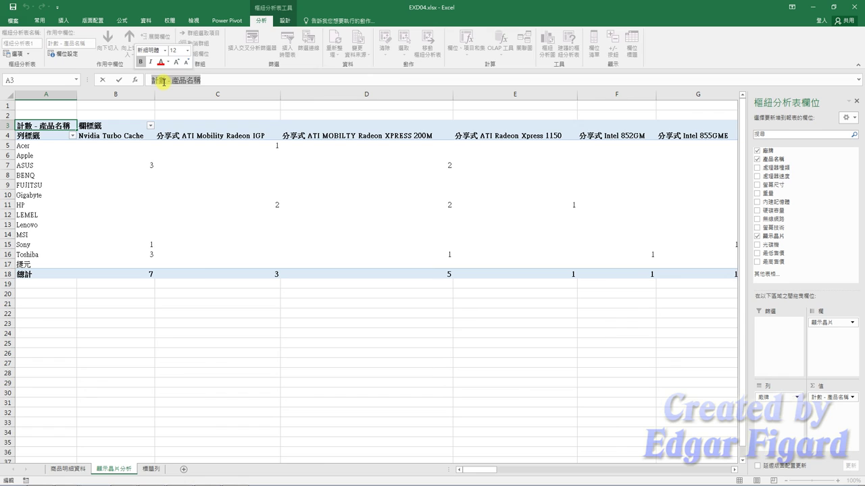
Step: Rename pivot headers: A3 to 數量, A4 to 廠牌, and B3 to 顯示晶片
{"action": "key", "text": "BackSpace"}
{"action": "type", "text": "量"}
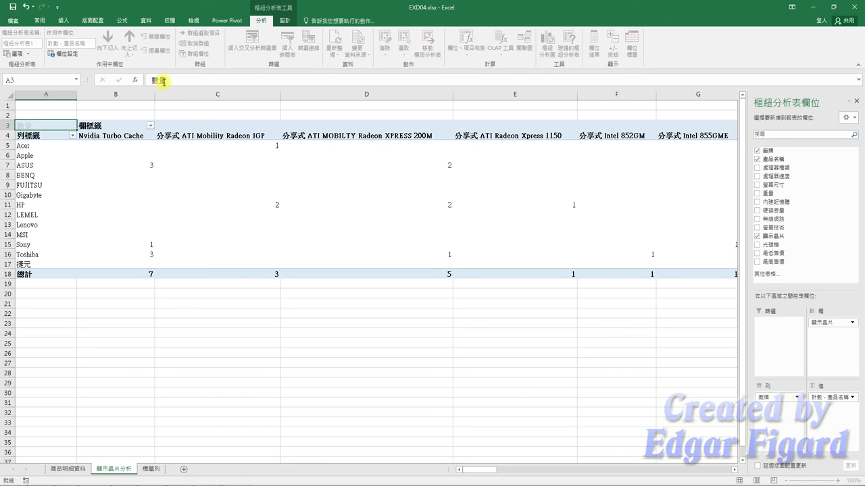
{"action": "key", "text": "Return"}
{"action": "left_click_drag", "start_coordinate": [187, 80], "coordinate": [153, 80]}
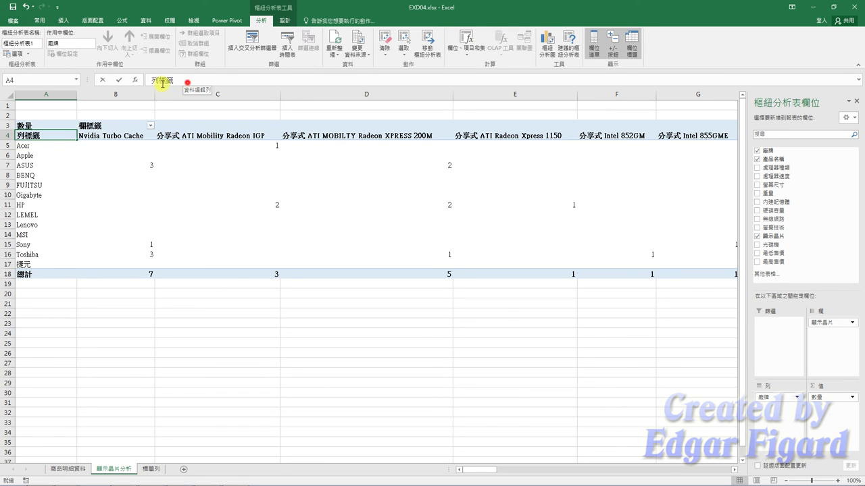
{"action": "type", "text": "廠"}
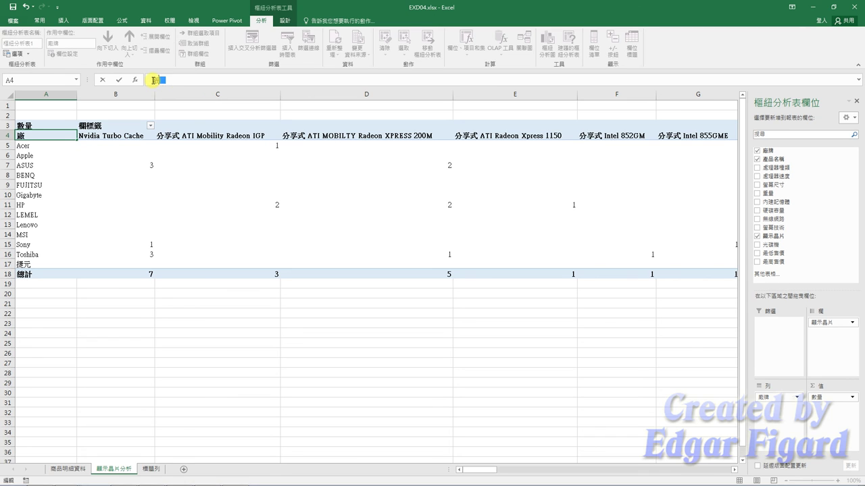
{"action": "type", "text": "牌"}
{"action": "key", "text": "Return"}
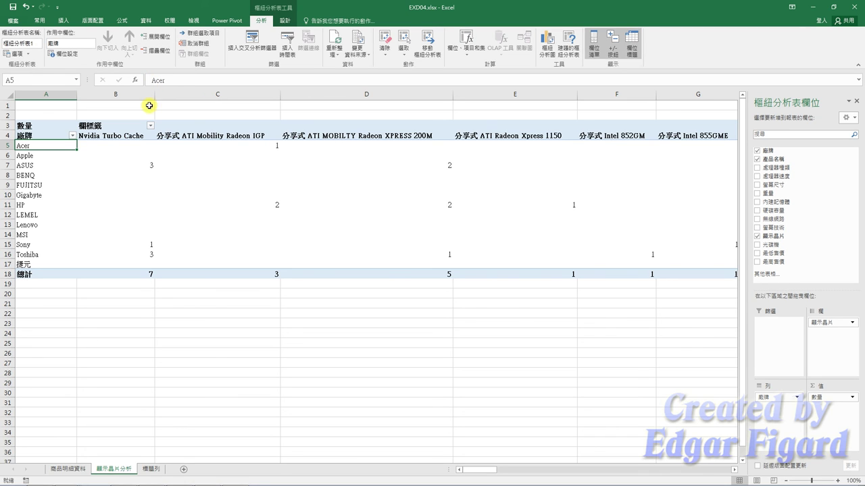
{"action": "left_click", "coordinate": [124, 123]}
{"action": "left_click_drag", "start_coordinate": [183, 80], "coordinate": [149, 80]}
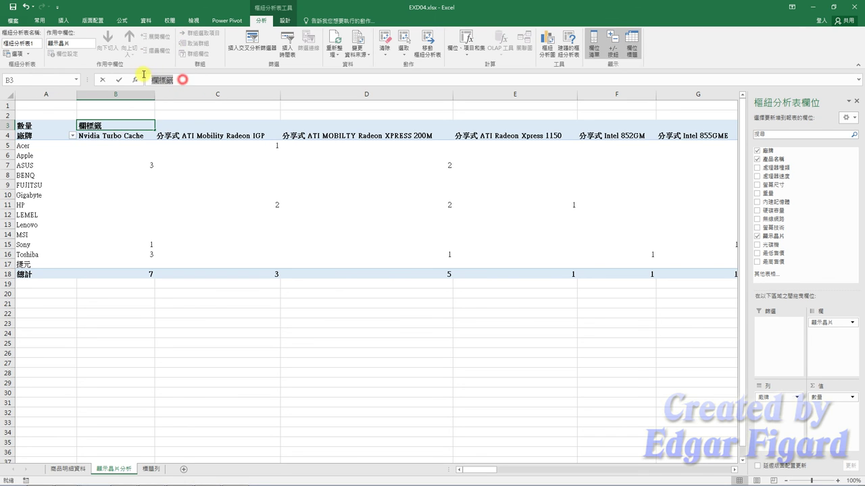
{"action": "type", "text": "顯"}
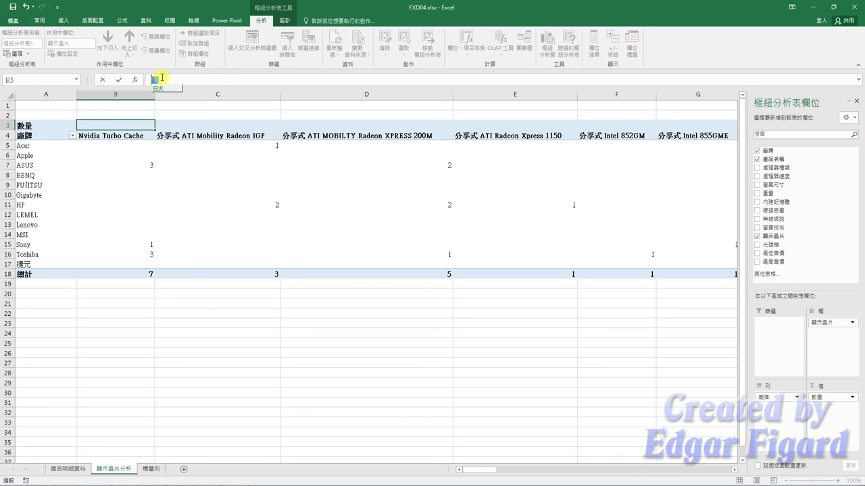
{"action": "type", "text": "示"}
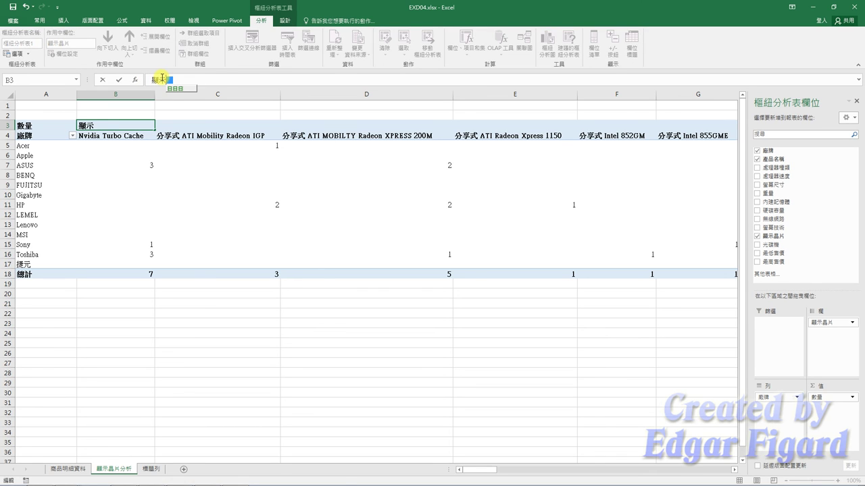
{"action": "type", "text": "晶片"}
{"action": "key", "text": "Return"}
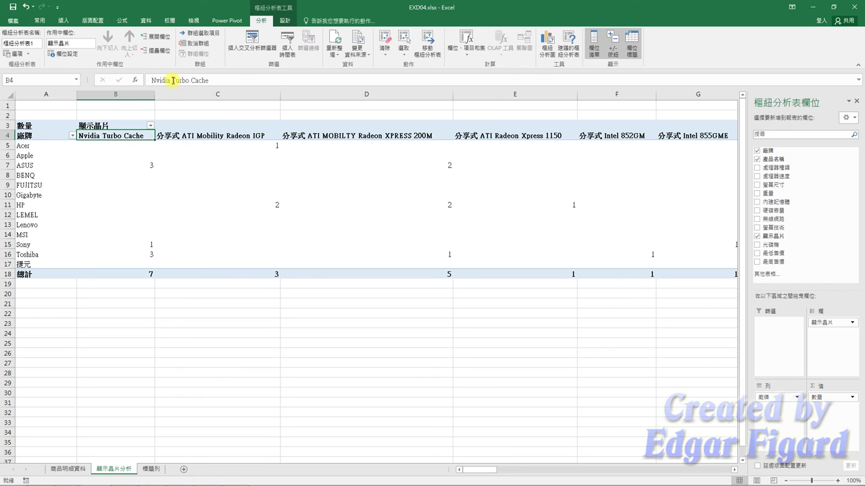
Step: Shorten the Nvidia Turbo Cache chip heading to Nvidia
{"action": "left_click_drag", "start_coordinate": [171, 81], "coordinate": [212, 80]}
{"action": "key", "text": "BackSpace"}
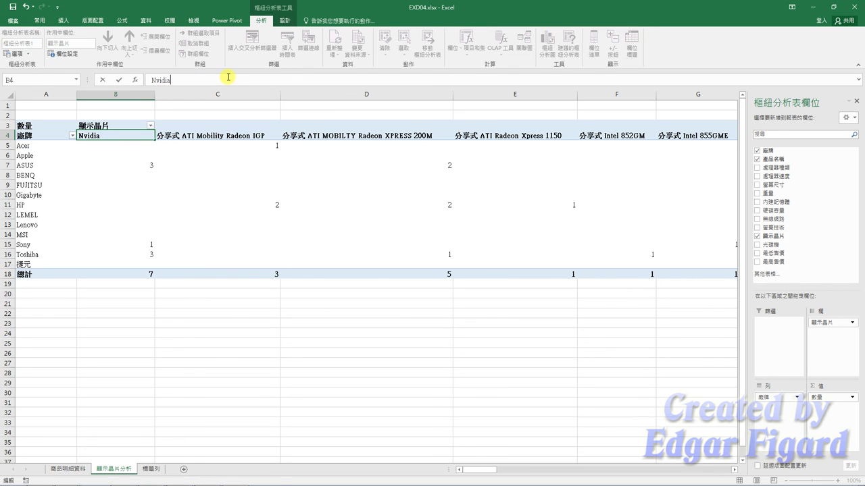
{"action": "key", "text": "Return"}
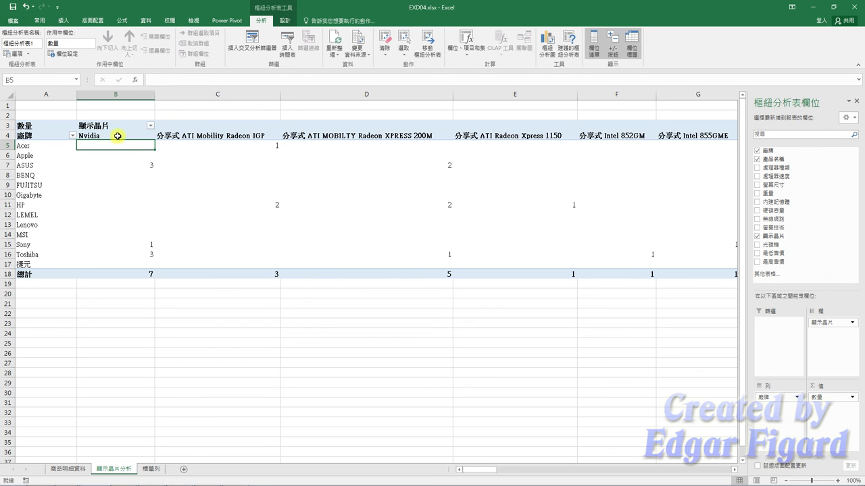
Step: Group the 分享式 chip columns and name the group 分享式
{"action": "left_click", "coordinate": [167, 135]}
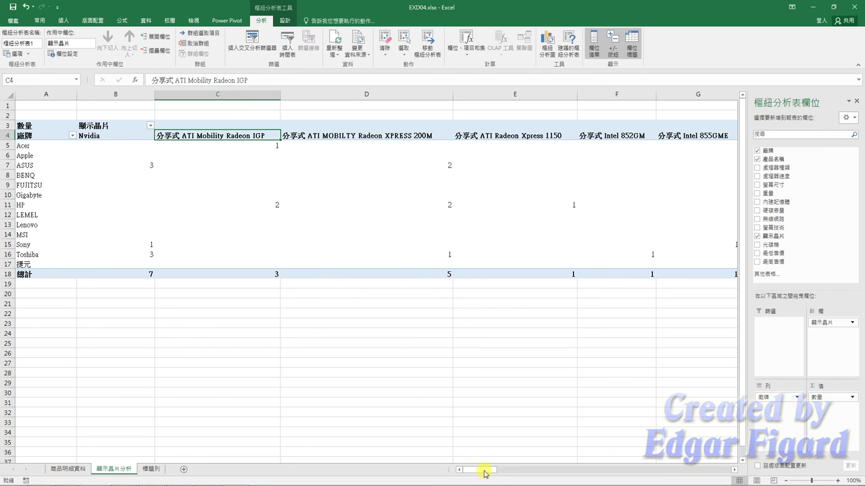
{"action": "mouse_move", "coordinate": [480, 471]}
{"action": "left_mouse_down"}
{"action": "mouse_move", "coordinate": [548, 471]}
{"action": "mouse_move", "coordinate": [587, 459]}
{"action": "left_mouse_up"}
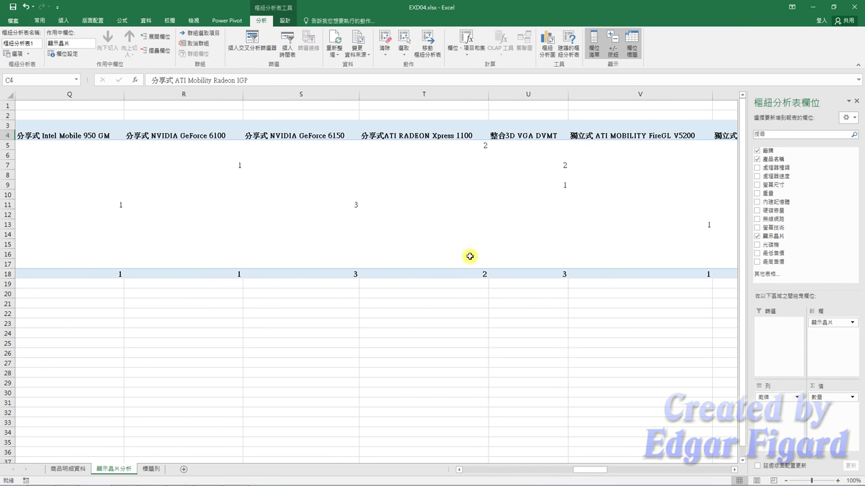
{"action": "left_click", "coordinate": [432, 137], "text": "shift"}
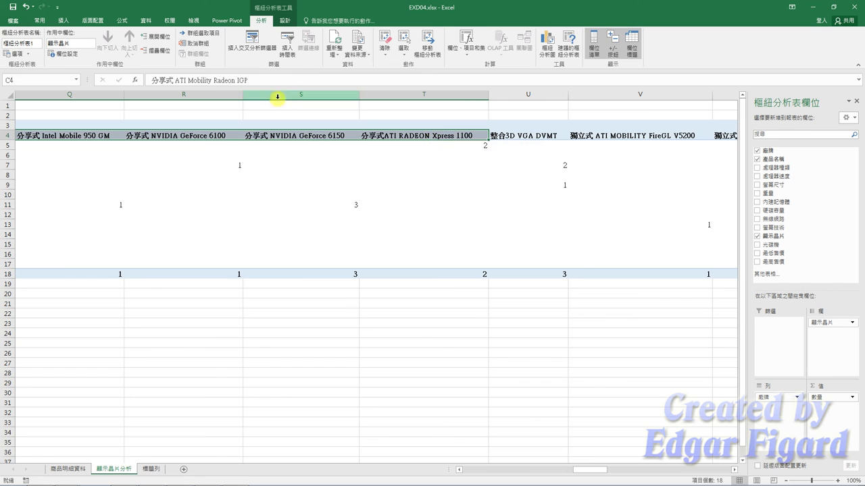
{"action": "left_click", "coordinate": [203, 33]}
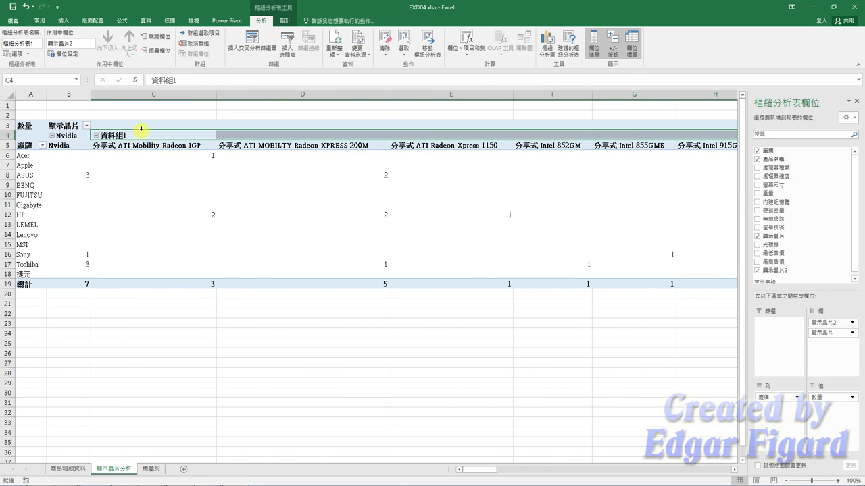
{"action": "double_click", "coordinate": [174, 81]}
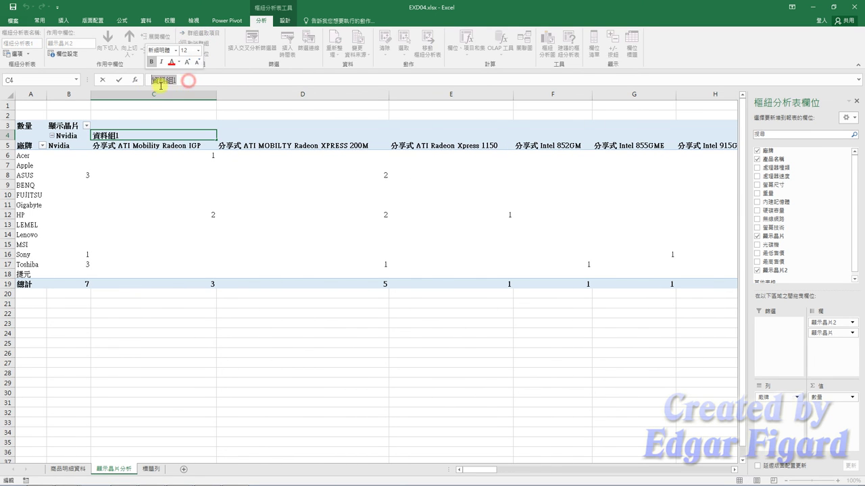
{"action": "type", "text": "c"}
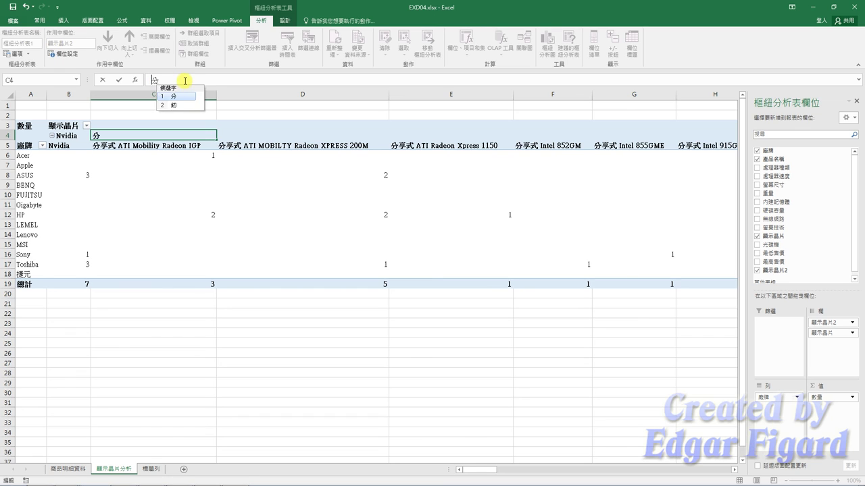
{"action": "type", "text": "分享式"}
{"action": "key", "text": "Return"}
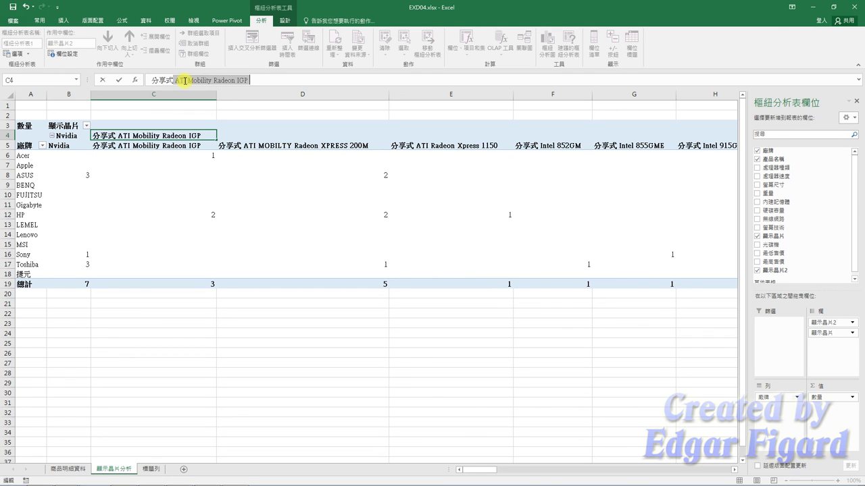
{"action": "key", "text": "Return"}
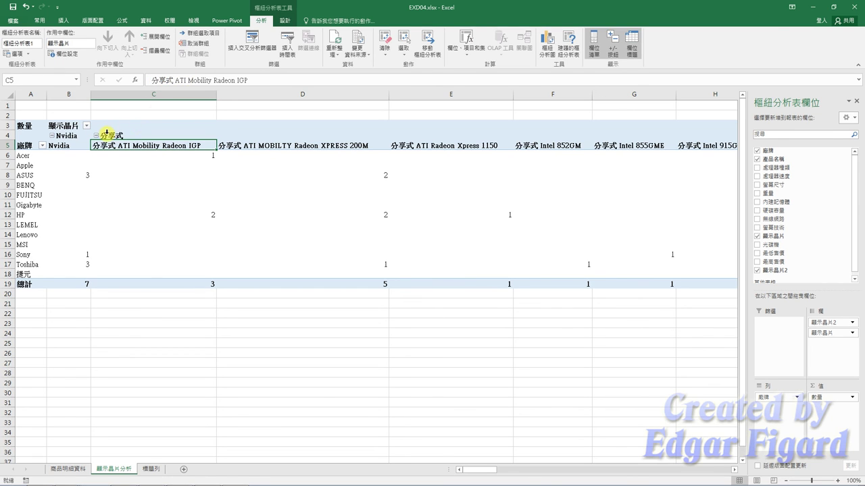
Step: Collapse the 分享式 and Nvidia groups into single columns
{"action": "left_click", "coordinate": [96, 135]}
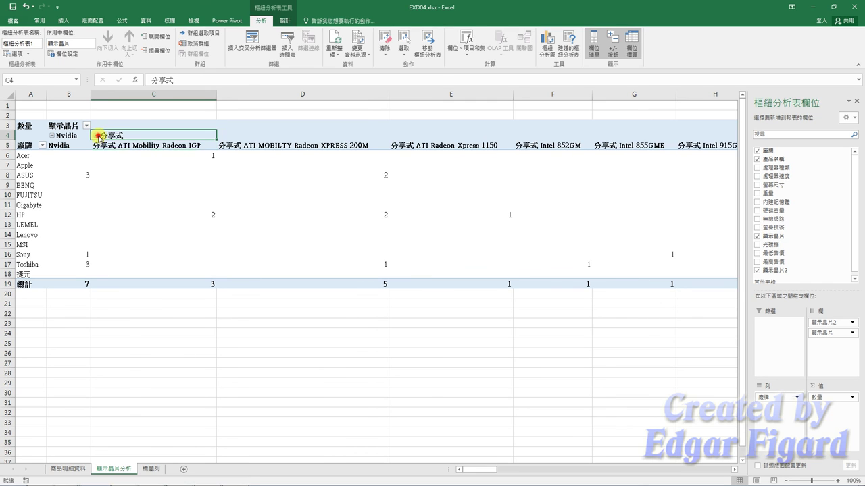
{"action": "left_click", "coordinate": [54, 135]}
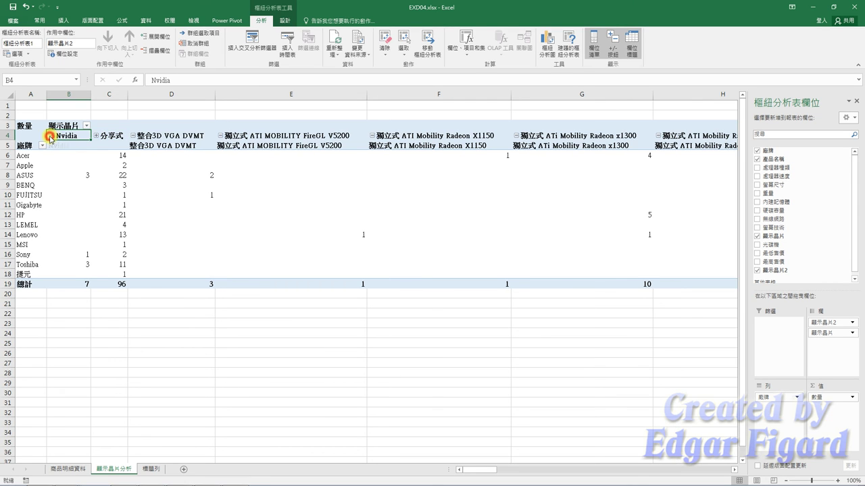
{"action": "left_click", "coordinate": [50, 136]}
{"action": "left_click", "coordinate": [150, 137]}
Step: Shorten the 整合3D VGA DVMT group name to 整合3D
{"action": "left_click_drag", "start_coordinate": [174, 77], "coordinate": [211, 79]}
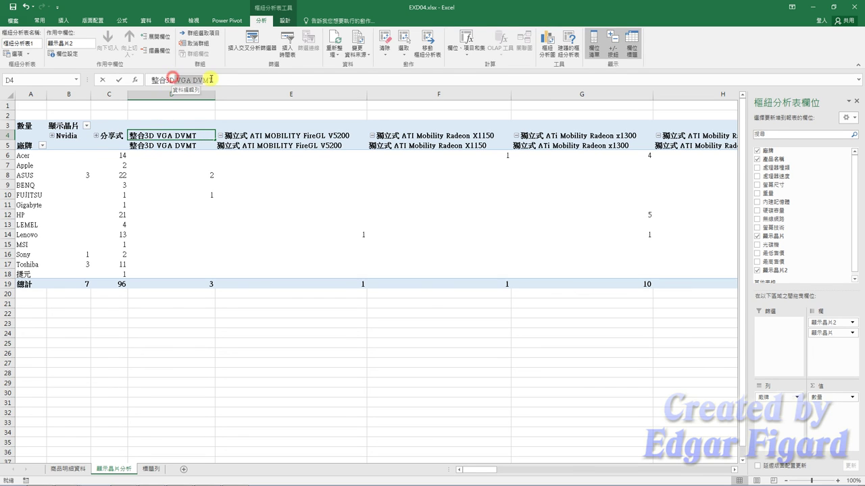
{"action": "key", "text": "BackSpace"}
{"action": "key", "text": "Return"}
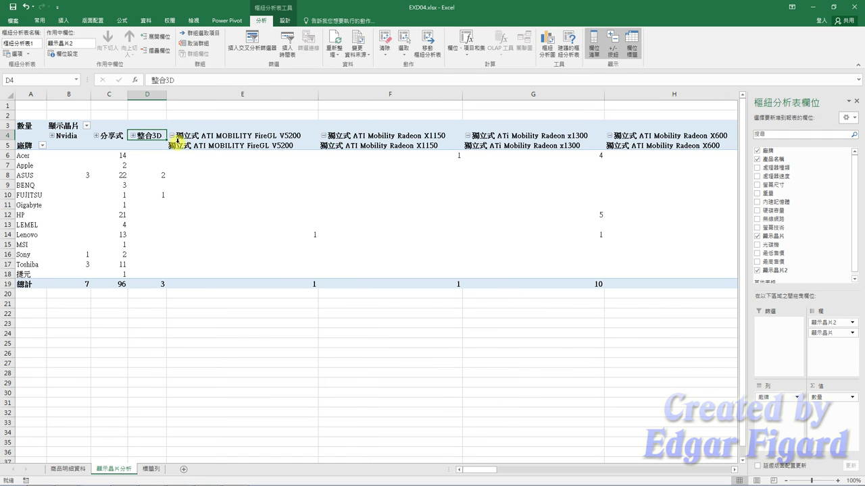
Step: Group the 獨立式 chip columns into a collapsed group named 獨立式, totalling 83
{"action": "left_click", "coordinate": [181, 146]}
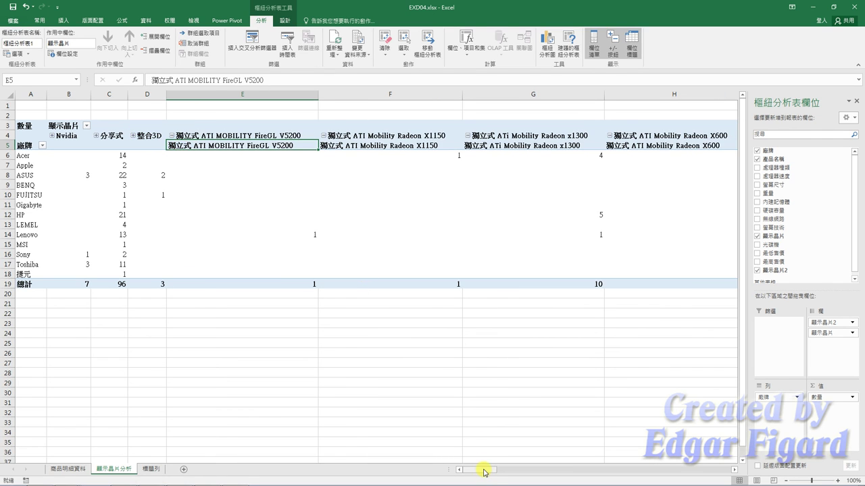
{"action": "left_click_drag", "start_coordinate": [485, 470], "coordinate": [597, 471]}
{"action": "left_click", "coordinate": [556, 149]}
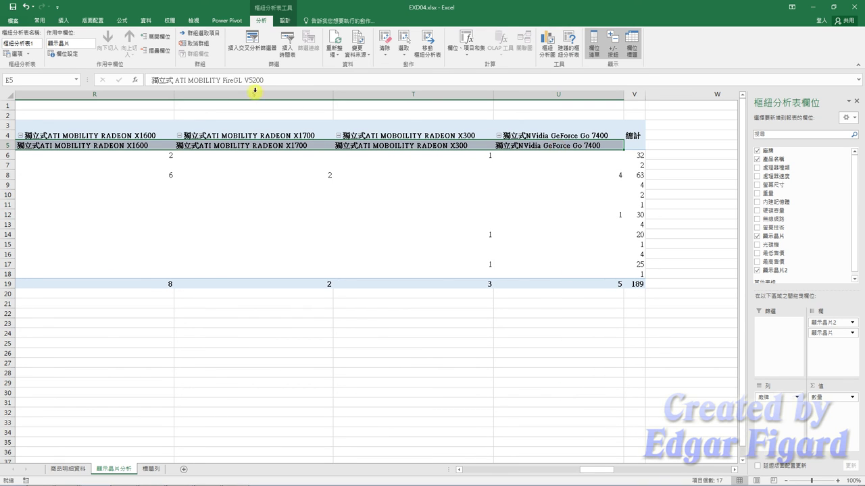
{"action": "left_click", "coordinate": [201, 33]}
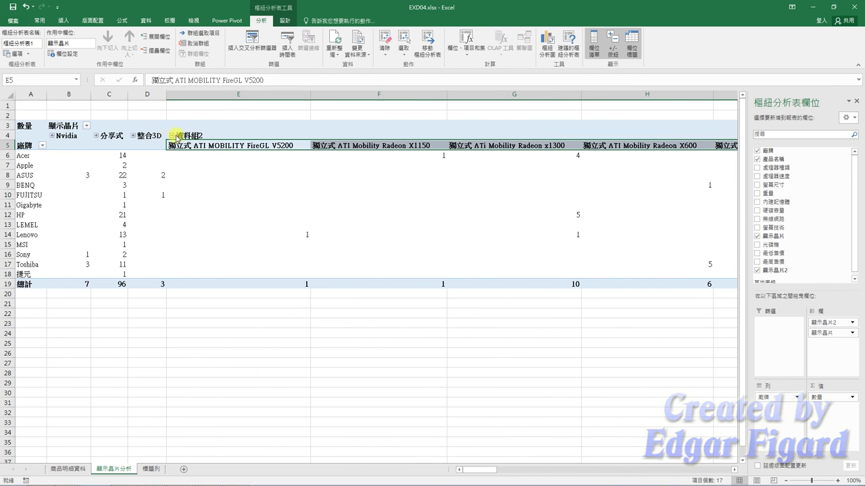
{"action": "left_click", "coordinate": [184, 137]}
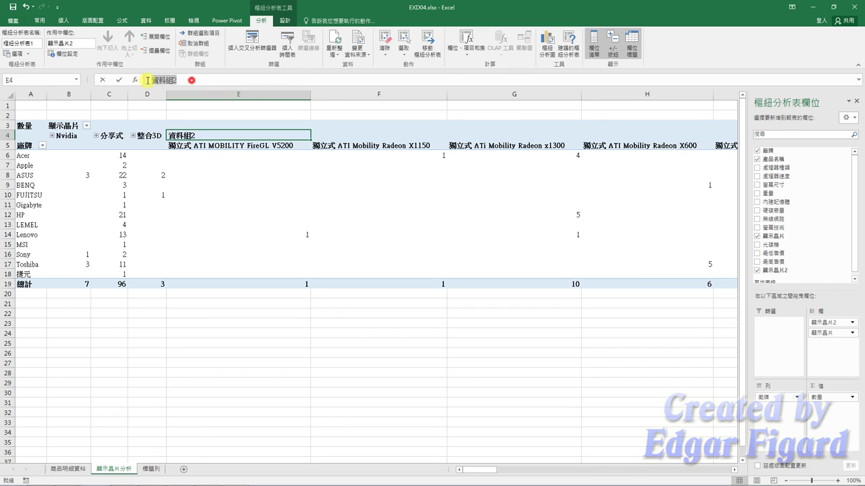
{"action": "left_click_drag", "start_coordinate": [192, 80], "coordinate": [174, 80]}
{"action": "type", "text": "獨立式"}
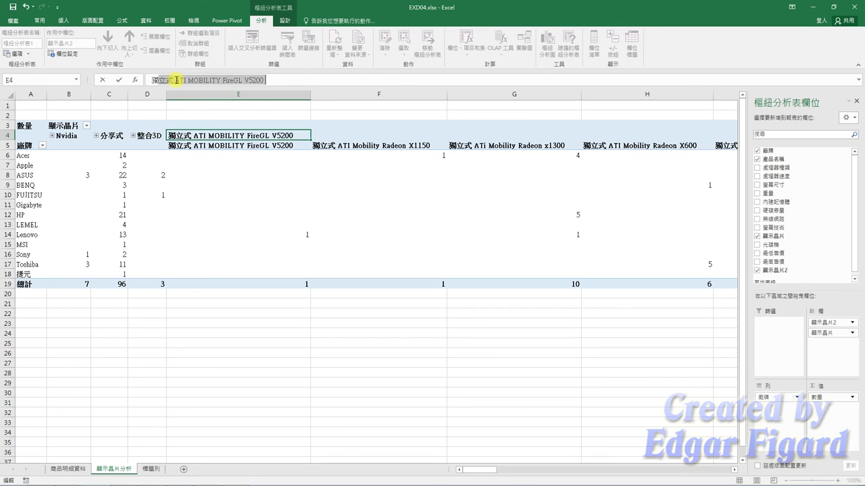
{"action": "key", "text": "Return"}
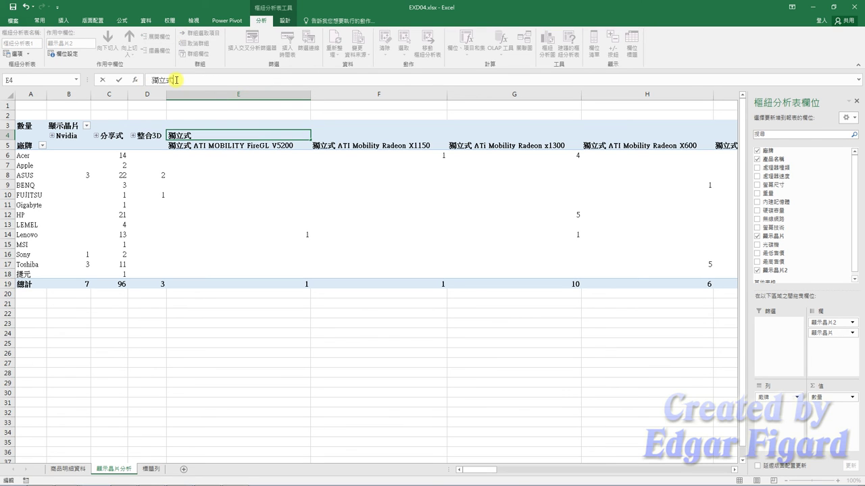
{"action": "key", "text": "Return"}
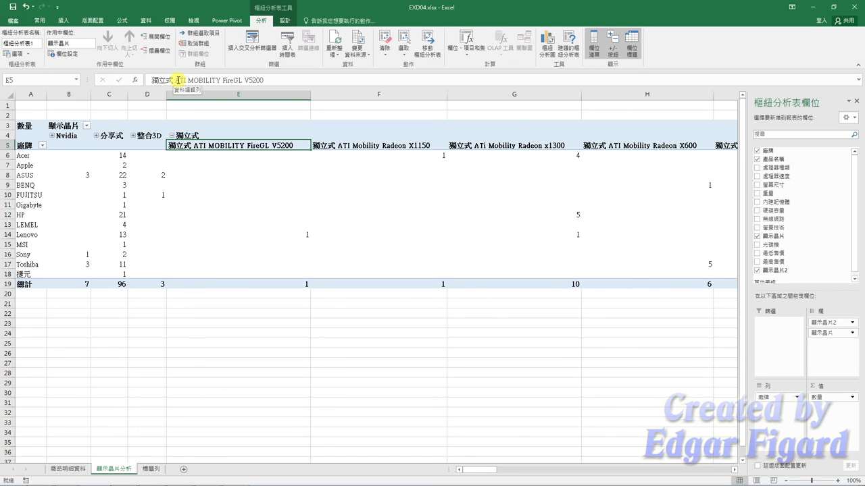
{"action": "left_click", "coordinate": [173, 136]}
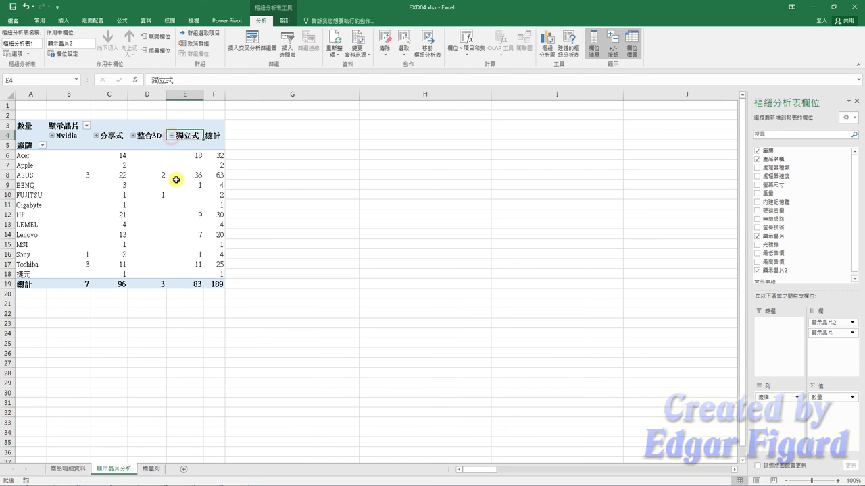
Step: Save the workbook as EXa04.xlsx in C:\ANS.csf\EX04
{"action": "left_click", "coordinate": [13, 27]}
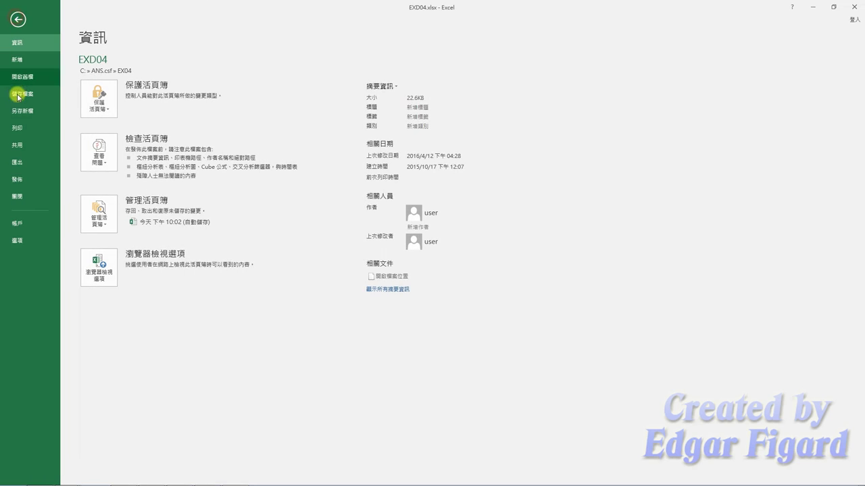
{"action": "left_click", "coordinate": [21, 110]}
{"action": "left_click", "coordinate": [252, 83]}
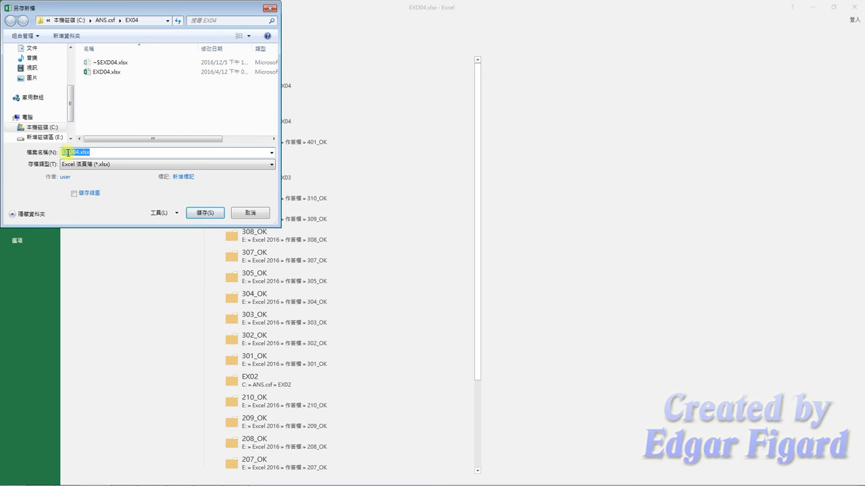
{"action": "double_click", "coordinate": [75, 152]}
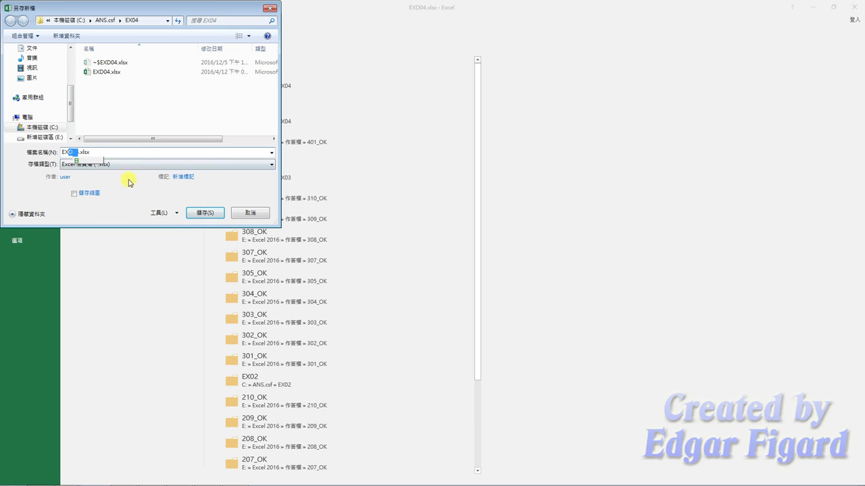
{"action": "left_click", "coordinate": [191, 214]}
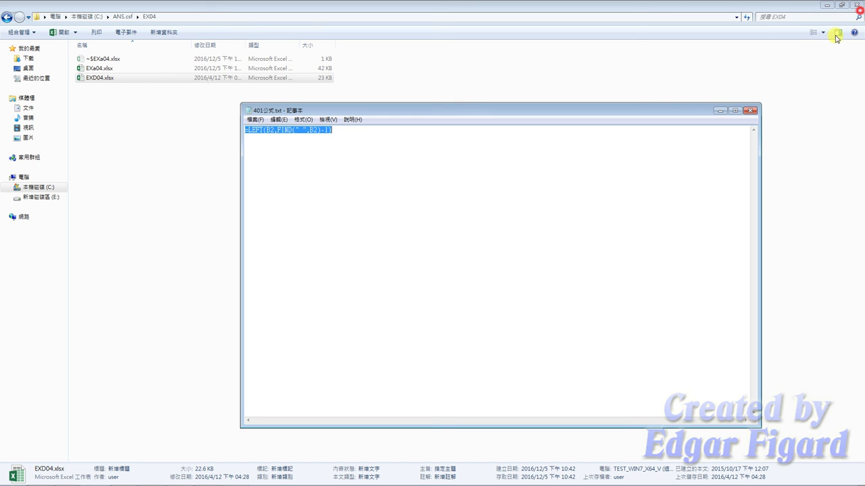
Step: Grade question 401 in the 術科評分 section and highlight the 20/20 total in Score.txt
{"action": "left_click", "coordinate": [827, 5]}
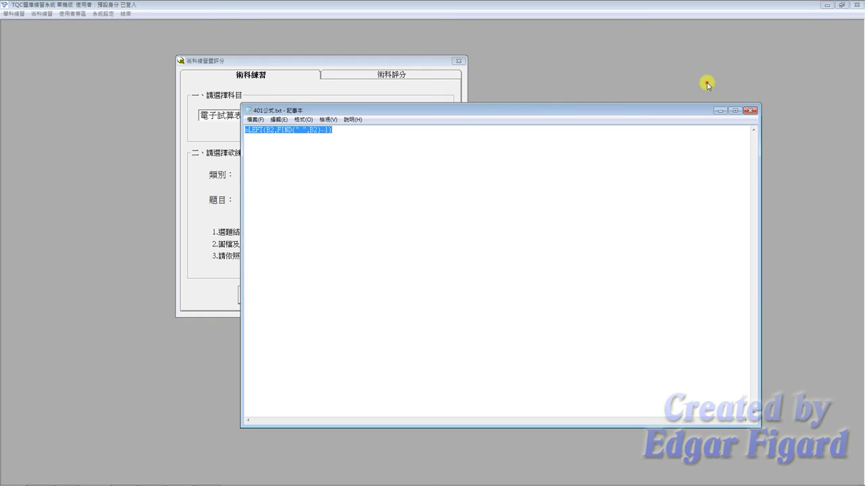
{"action": "left_click", "coordinate": [708, 85]}
{"action": "left_click", "coordinate": [409, 74]}
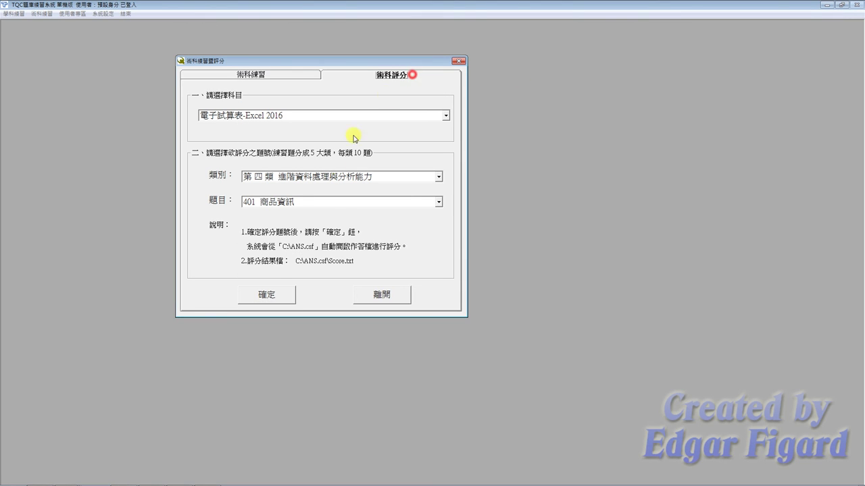
{"action": "left_click", "coordinate": [263, 302]}
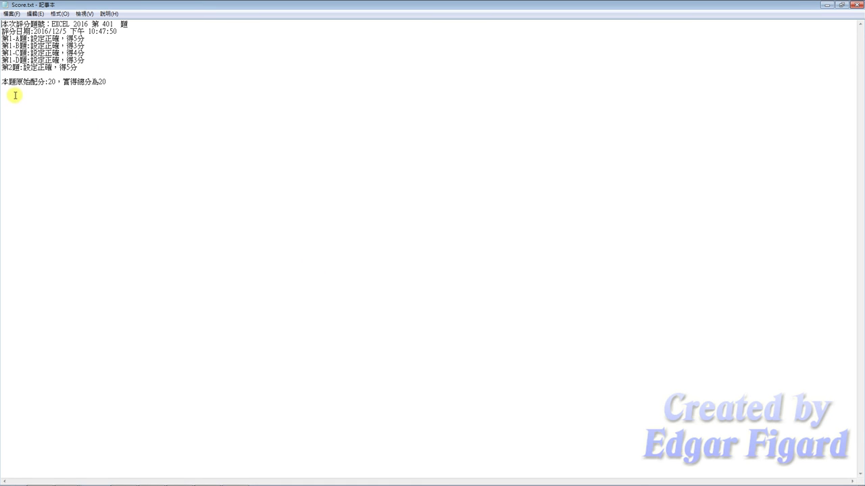
{"action": "left_click_drag", "start_coordinate": [4, 84], "coordinate": [106, 84]}
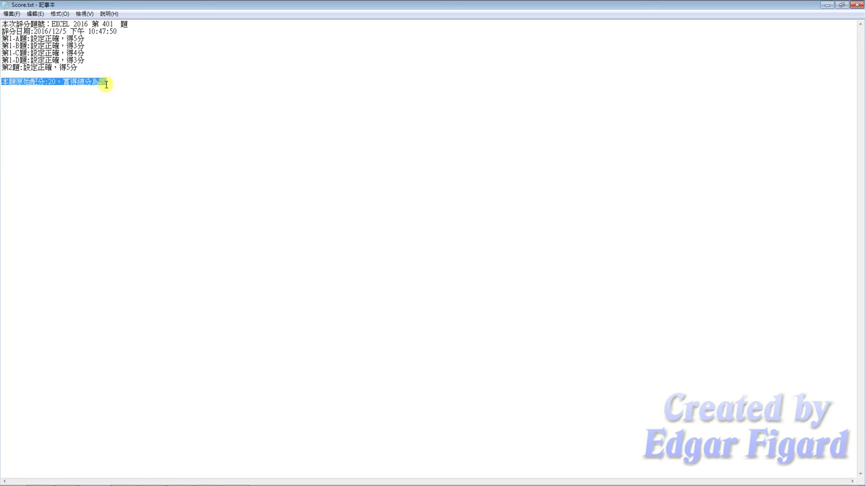